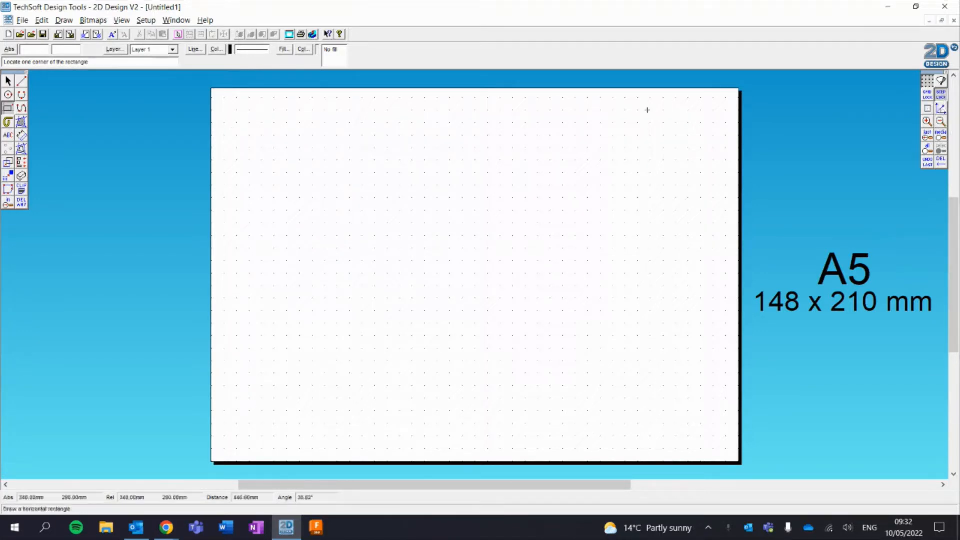
- Draw a 148 mm wide by 210 mm high rectangle on the left half of the page
{"action": "left_click", "coordinate": [268, 131]}
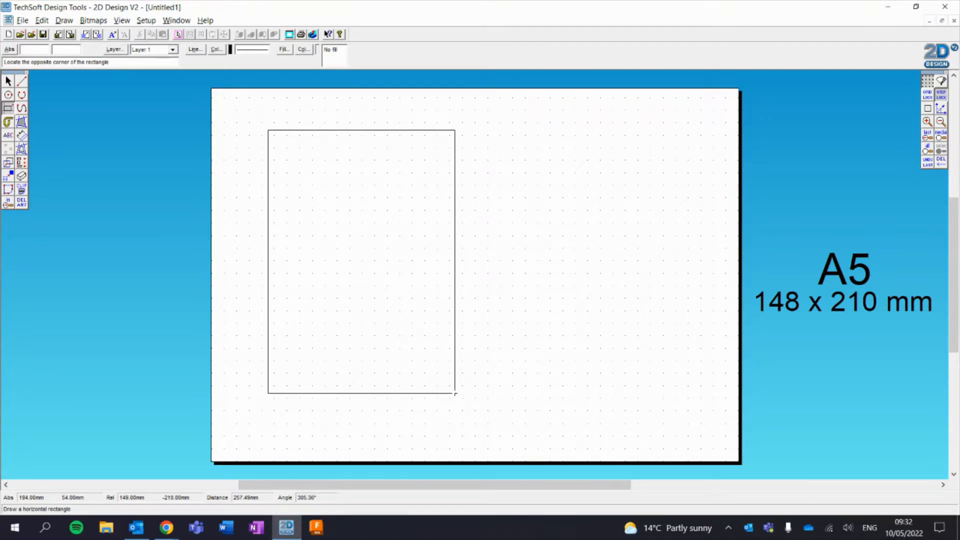
{"action": "left_click", "coordinate": [456, 394]}
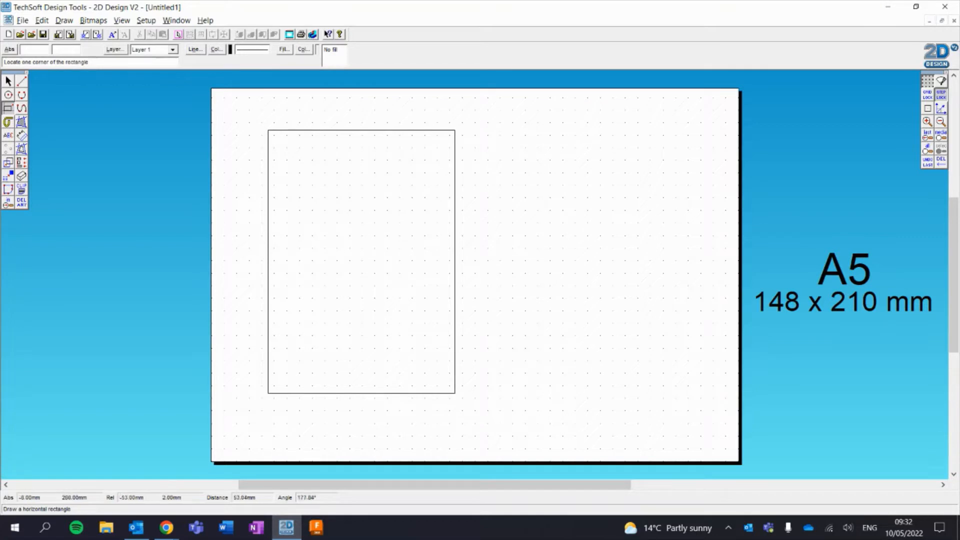
{"action": "left_click", "coordinate": [9, 81]}
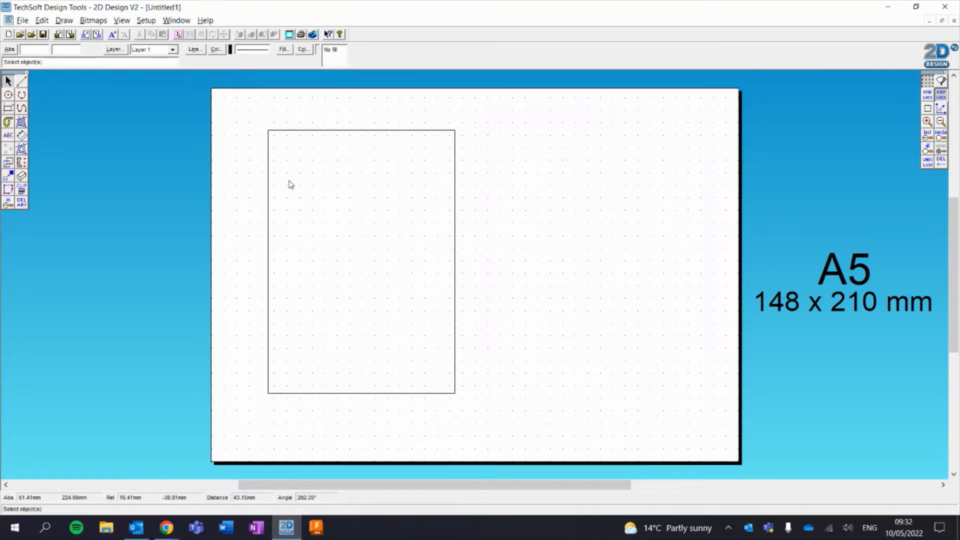
{"action": "left_click_drag", "start_coordinate": [249, 122], "coordinate": [539, 423]}
{"action": "left_click", "coordinate": [360, 261]}
- Switch to Chrome and search Google Images for "coral" in a new tab
{"action": "key", "text": "alt+Tab"}
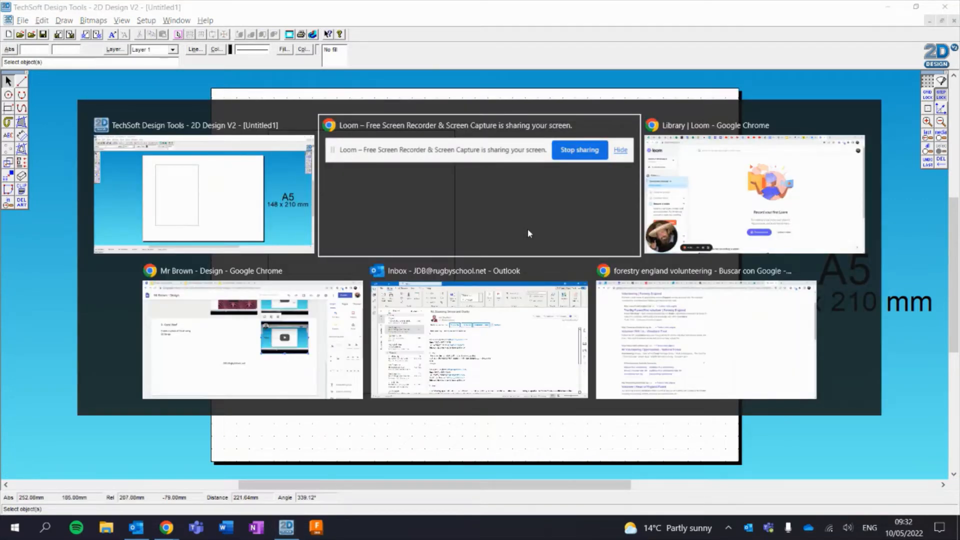
{"action": "key", "text": "alt+Tab"}
{"action": "key", "text": "ctrl+t"}
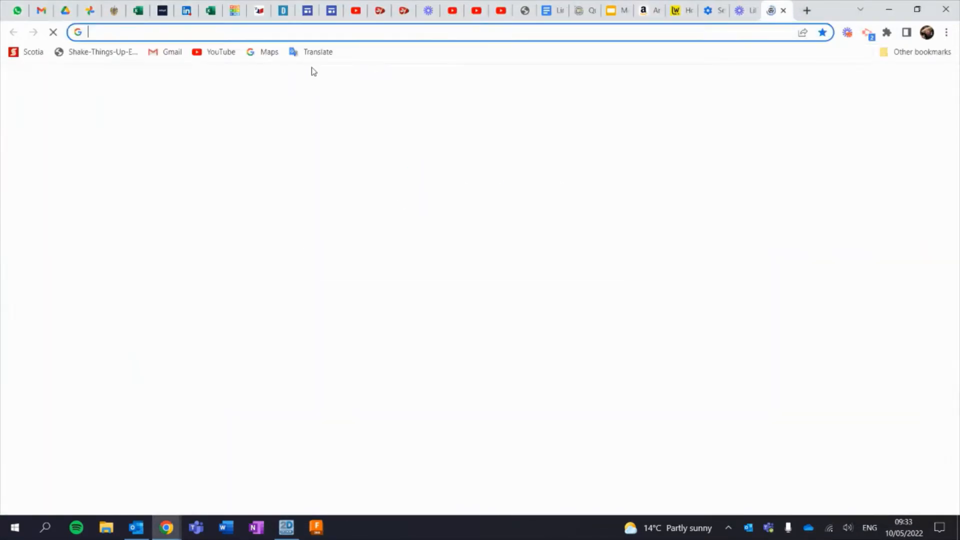
{"action": "type", "text": "coral"}
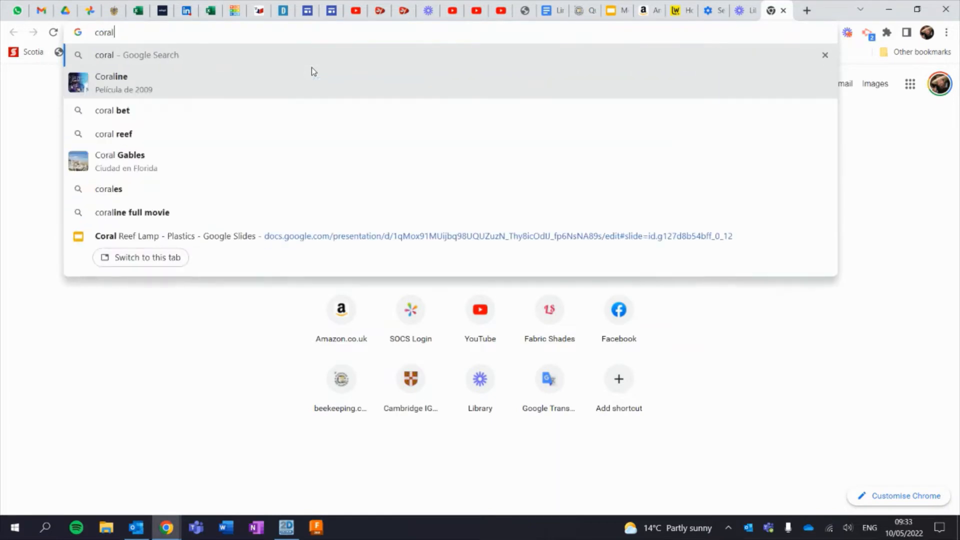
{"action": "key", "text": "Return"}
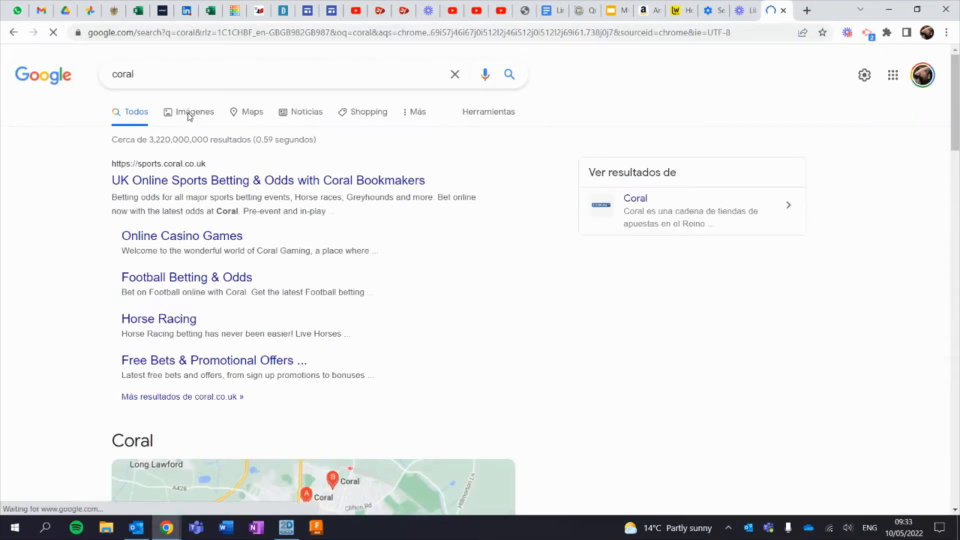
{"action": "left_click", "coordinate": [190, 112]}
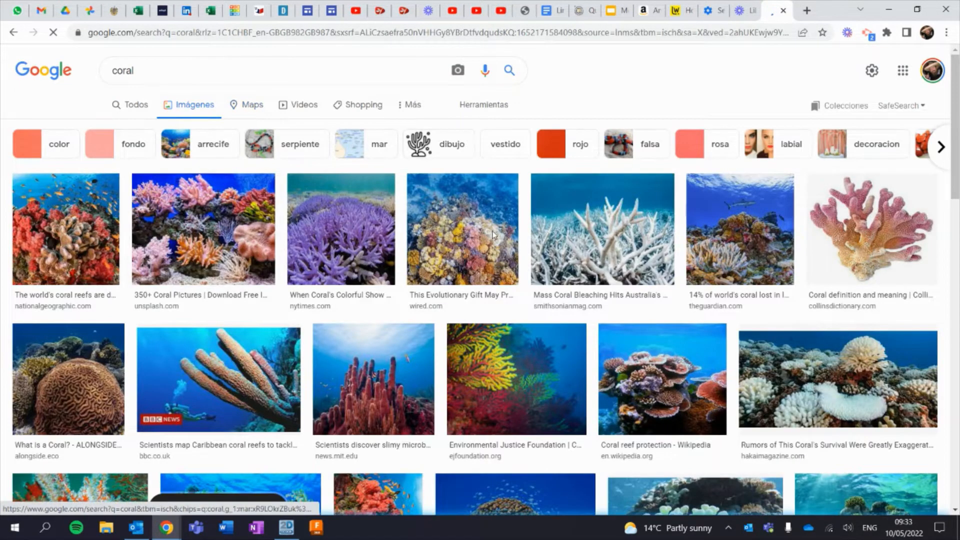
- Preview the Collins Dictionary picture of pink coral on a white background and copy the image
{"action": "left_click", "coordinate": [871, 225]}
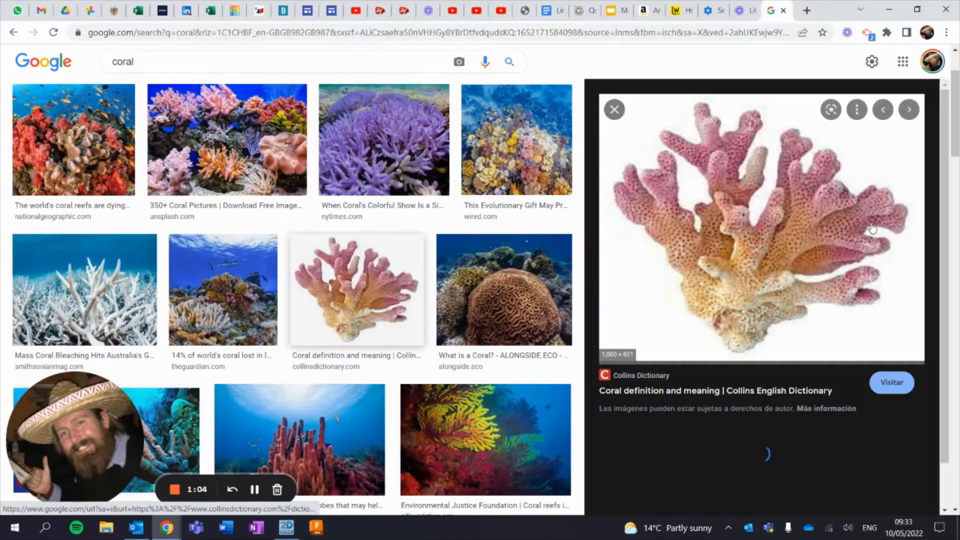
{"action": "right_click", "coordinate": [716, 202]}
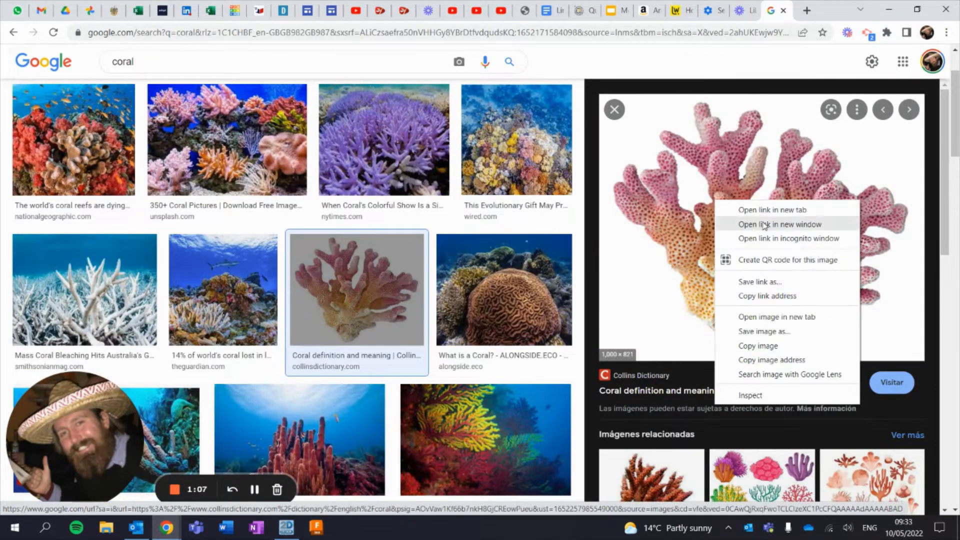
{"action": "left_click", "coordinate": [758, 346]}
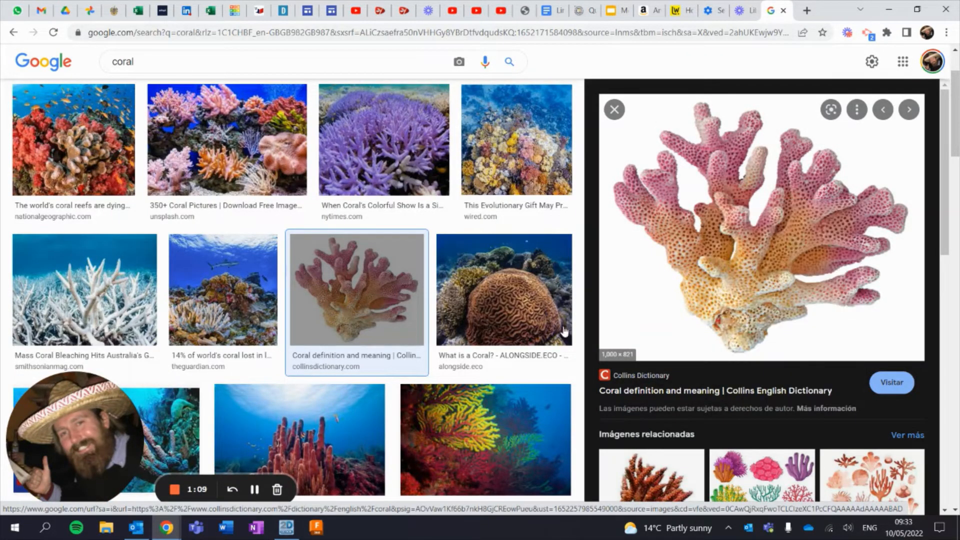
- Switch to 2D Design, paste the copied coral image, and place it at reduced size over the rectangle's upper half
{"action": "left_click", "coordinate": [287, 528]}
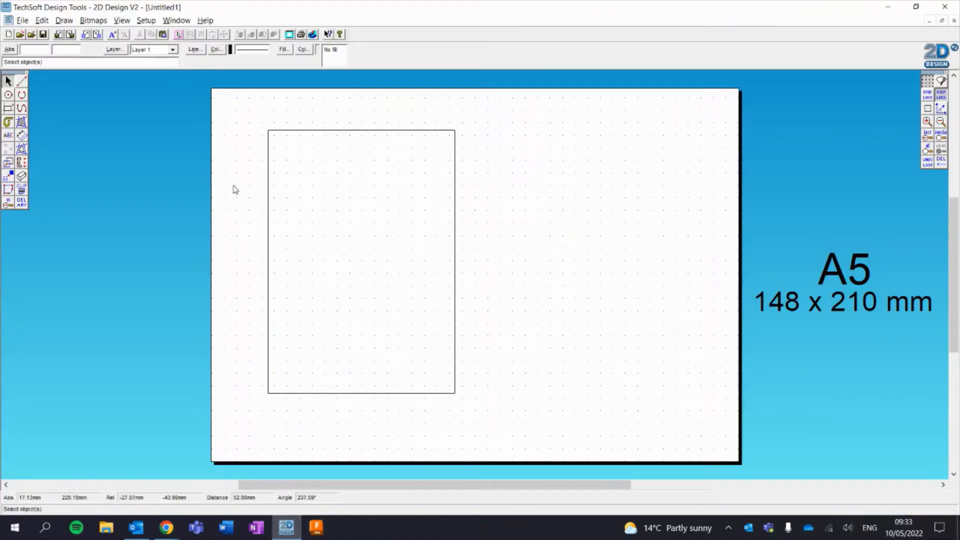
{"action": "right_click", "coordinate": [177, 147]}
{"action": "left_click", "coordinate": [211, 175]}
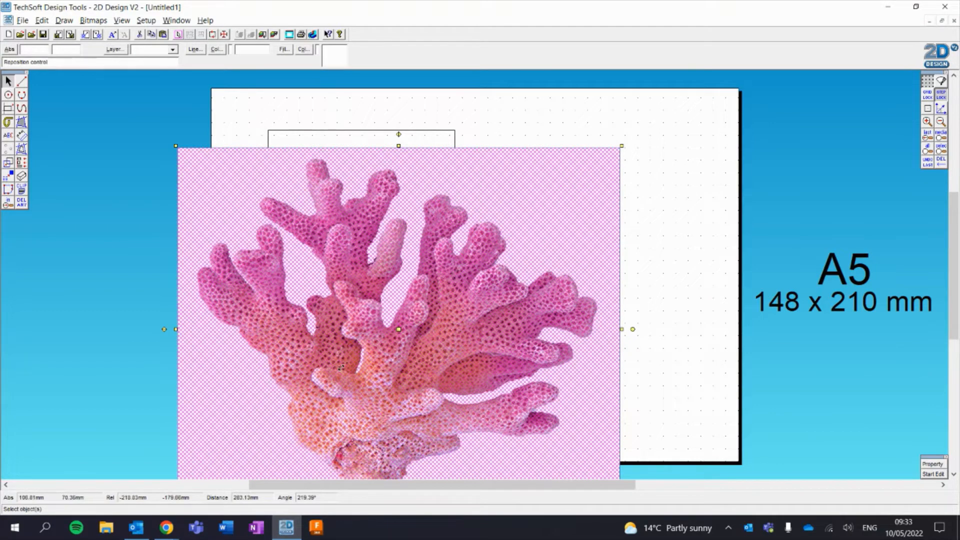
{"action": "left_click_drag", "start_coordinate": [262, 441], "coordinate": [339, 201]}
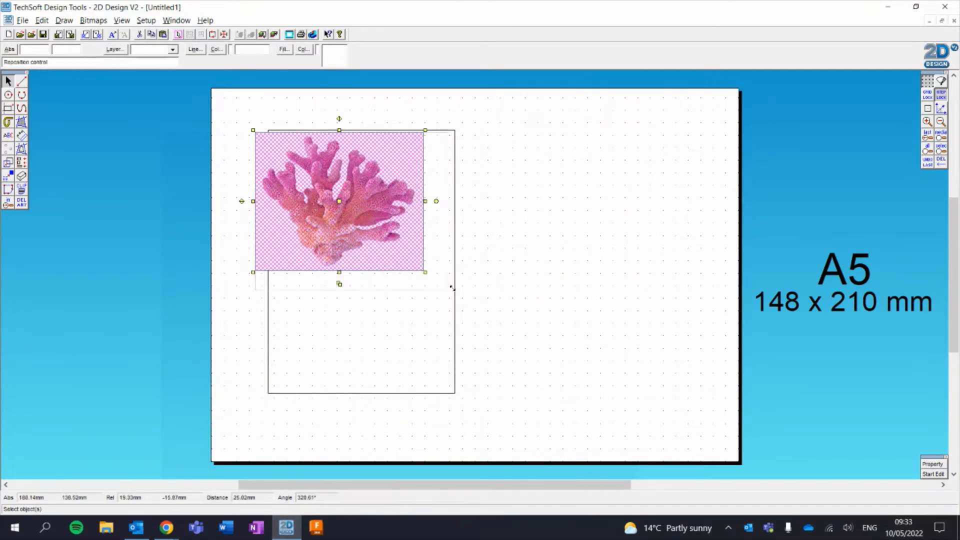
- Try stretching the coral image wide out of proportion, and undo the stretch
{"action": "left_click_drag", "start_coordinate": [452, 287], "coordinate": [656, 320]}
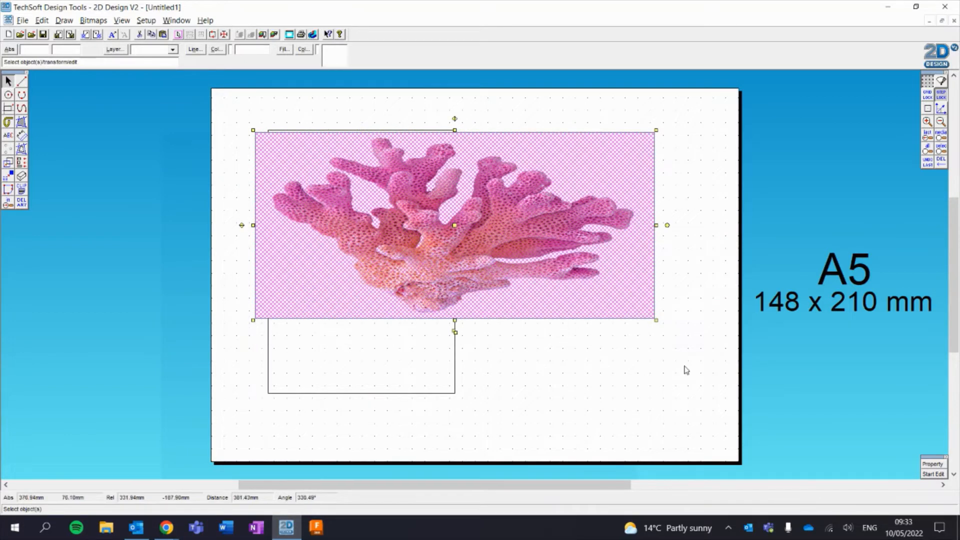
{"action": "left_click", "coordinate": [928, 161]}
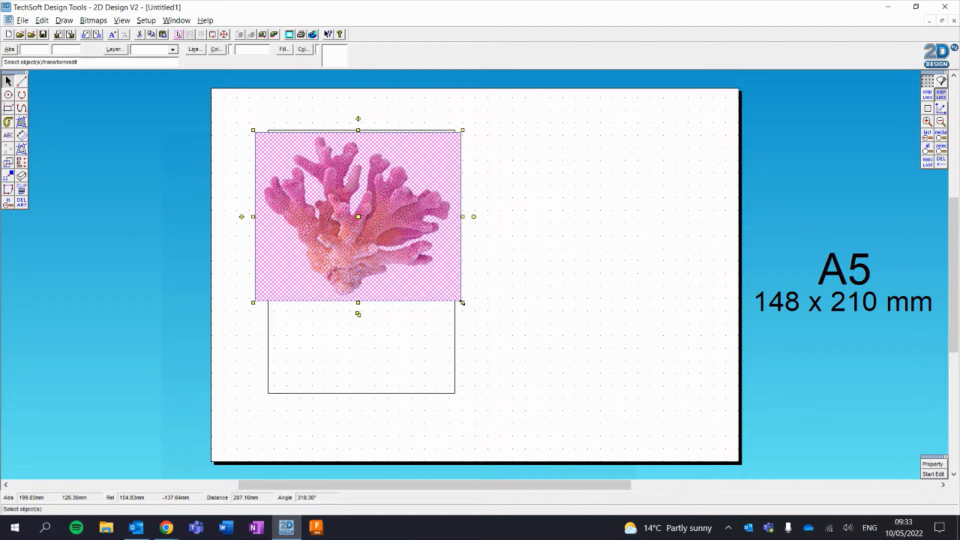
{"action": "left_click", "coordinate": [463, 302]}
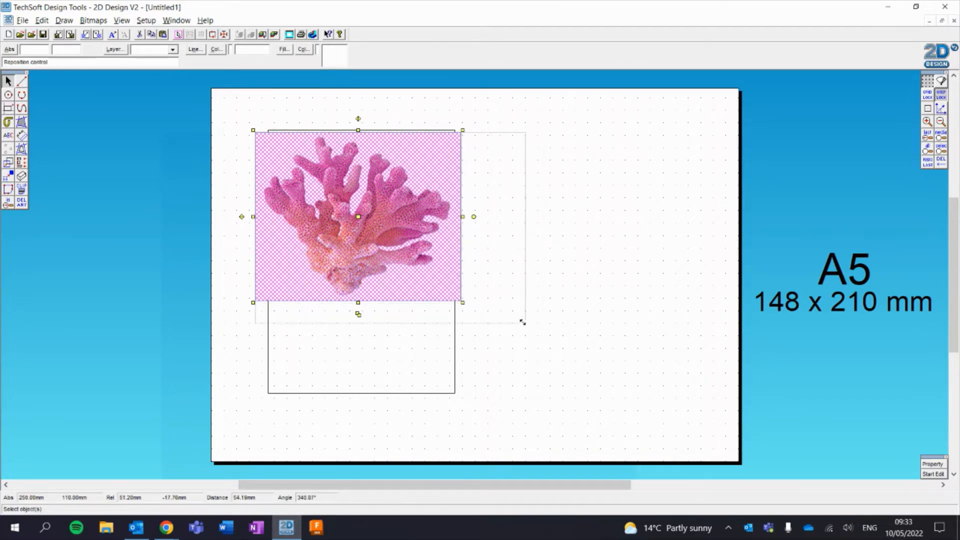
{"action": "key", "text": "Escape"}
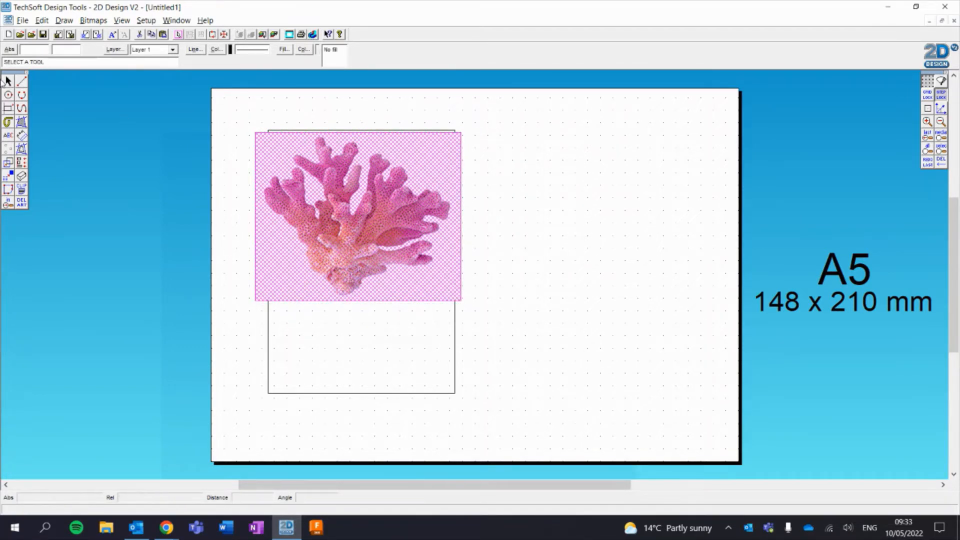
- Resize the coral image in proportion so its right edge meets the rectangle's right edge
{"action": "left_click", "coordinate": [250, 177]}
{"action": "left_click", "coordinate": [462, 303]}
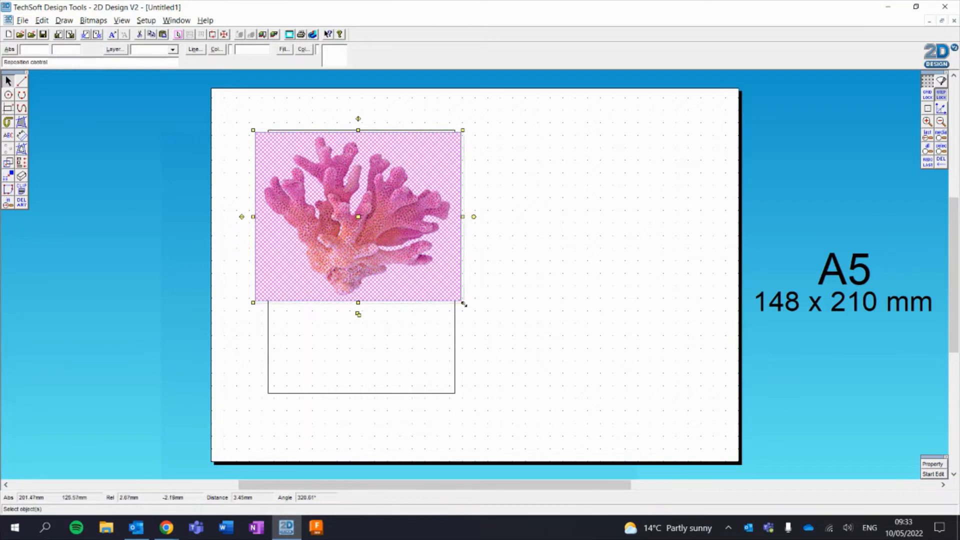
{"action": "left_click", "coordinate": [554, 326]}
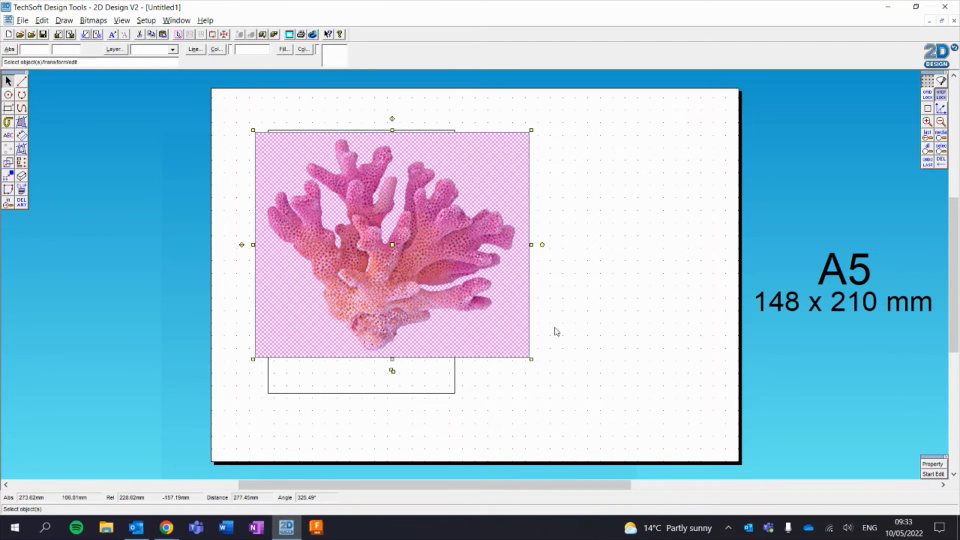
{"action": "left_click", "coordinate": [531, 359]}
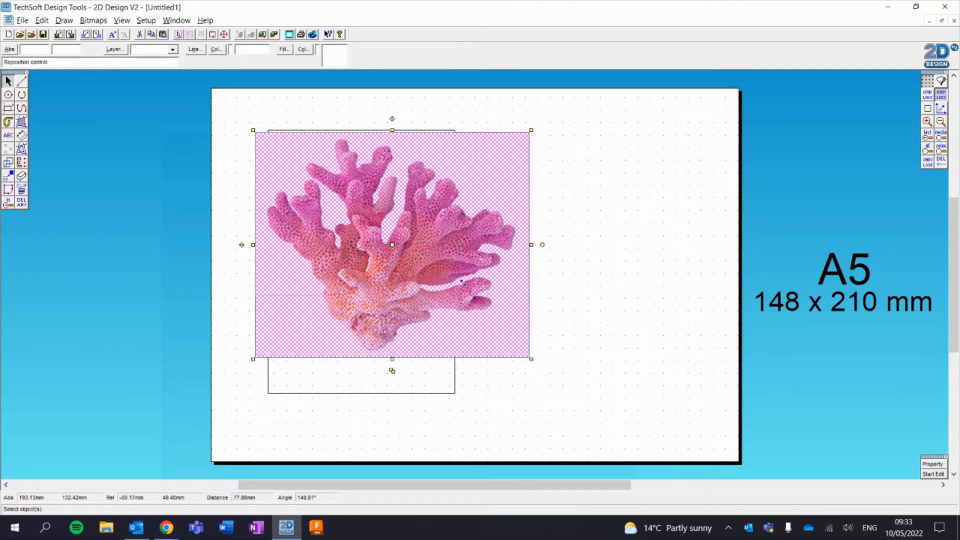
{"action": "left_click", "coordinate": [461, 282]}
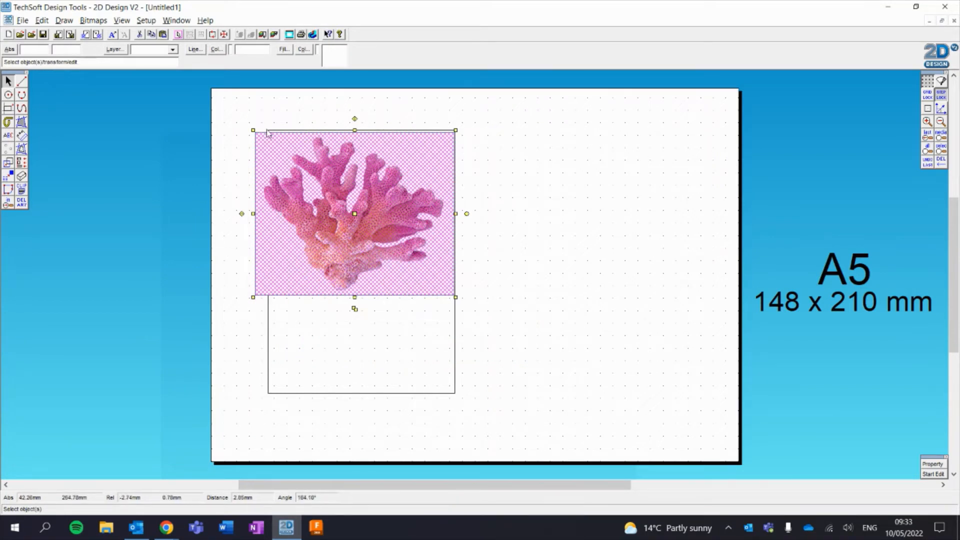
{"action": "left_click", "coordinate": [354, 214]}
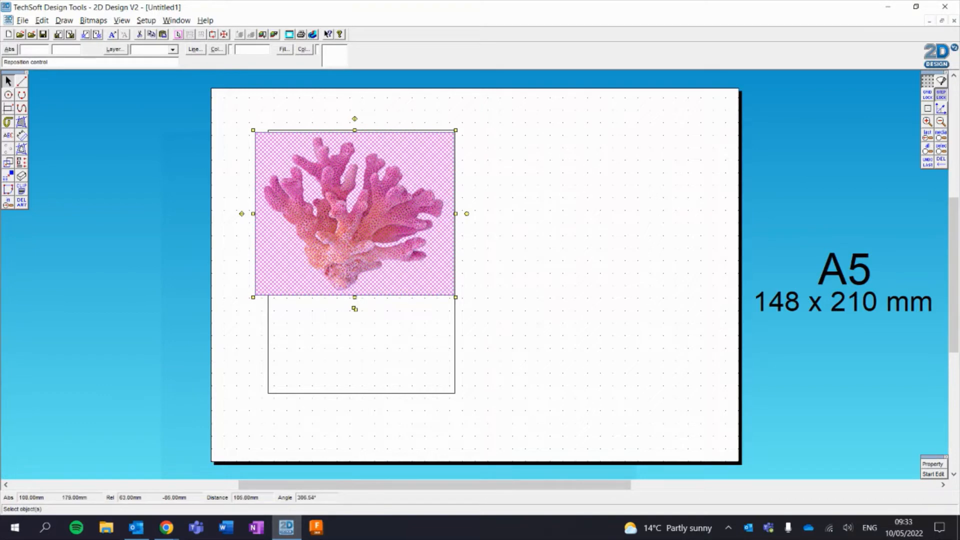
{"action": "left_click", "coordinate": [112, 94]}
{"action": "left_click", "coordinate": [7, 94]}
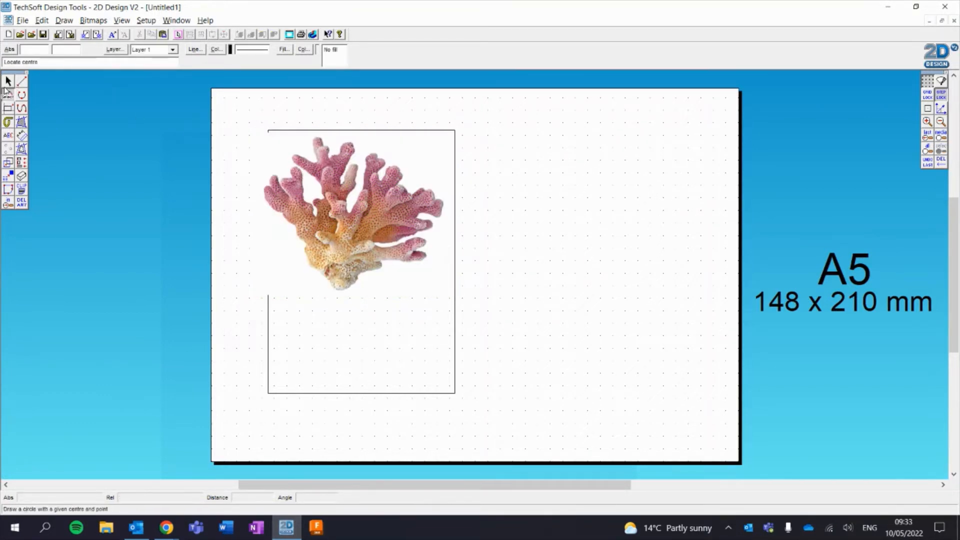
- Shrink the coral image from its lower-left corner so its left edge lines up with the rectangle's left edge, and deselect it
{"action": "left_click", "coordinate": [8, 80]}
{"action": "left_click", "coordinate": [369, 176]}
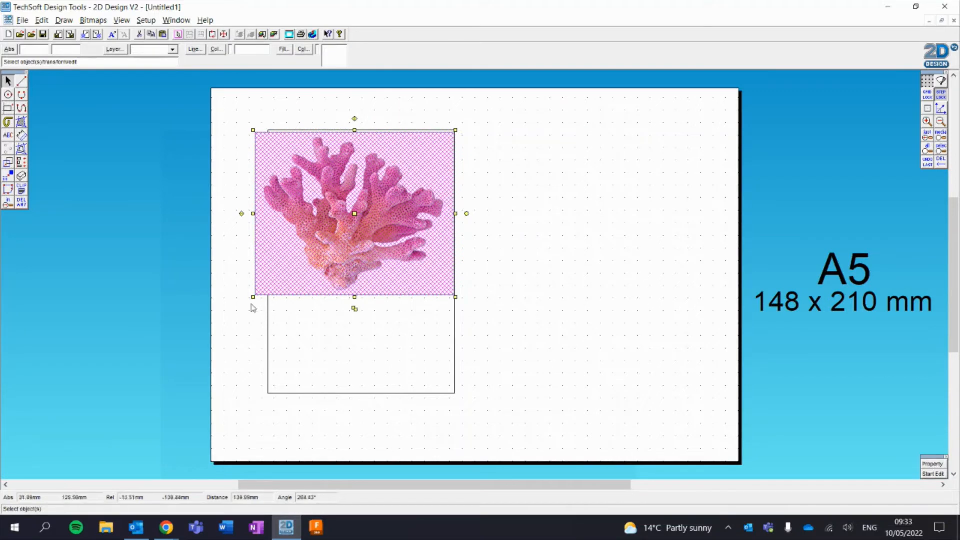
{"action": "left_click_drag", "start_coordinate": [254, 297], "coordinate": [268, 286]}
{"action": "key", "text": "Escape"}
{"action": "left_click", "coordinate": [11, 86]}
{"action": "left_click", "coordinate": [111, 178]}
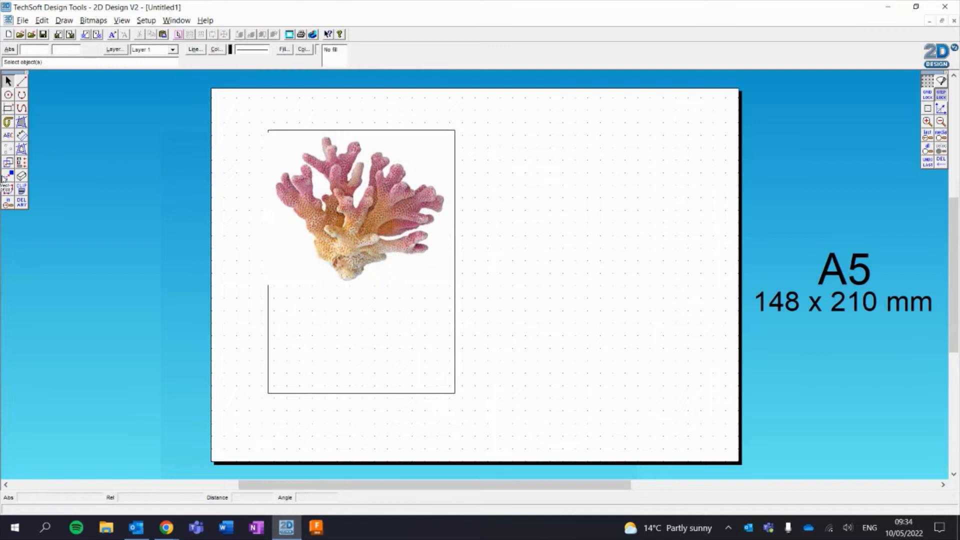
- Start an open bezier curve at the coral's base and trace up the lower-left edge of its stem
{"action": "left_click", "coordinate": [9, 204]}
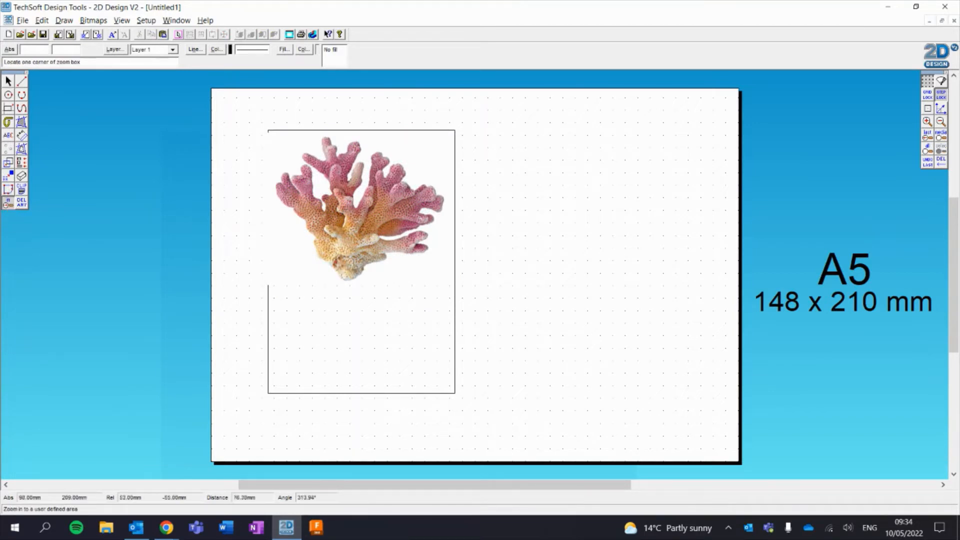
{"action": "left_click", "coordinate": [250, 125]}
{"action": "left_click", "coordinate": [466, 306]}
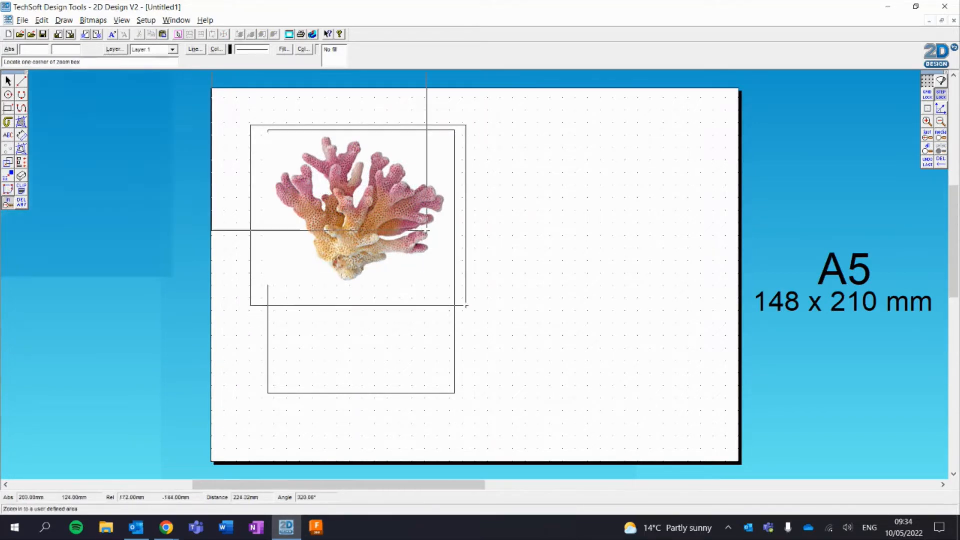
{"action": "left_click", "coordinate": [286, 120]}
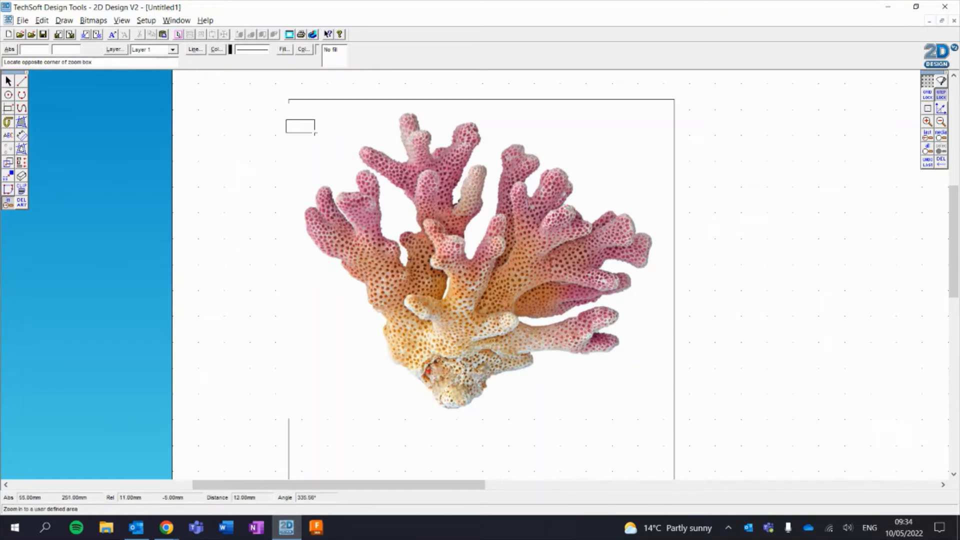
{"action": "left_click", "coordinate": [651, 408]}
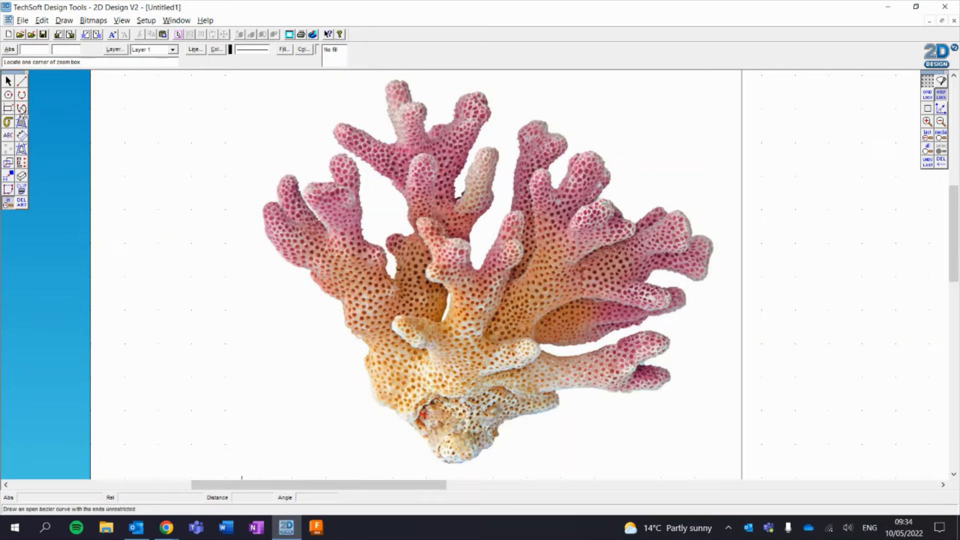
{"action": "left_click", "coordinate": [22, 112]}
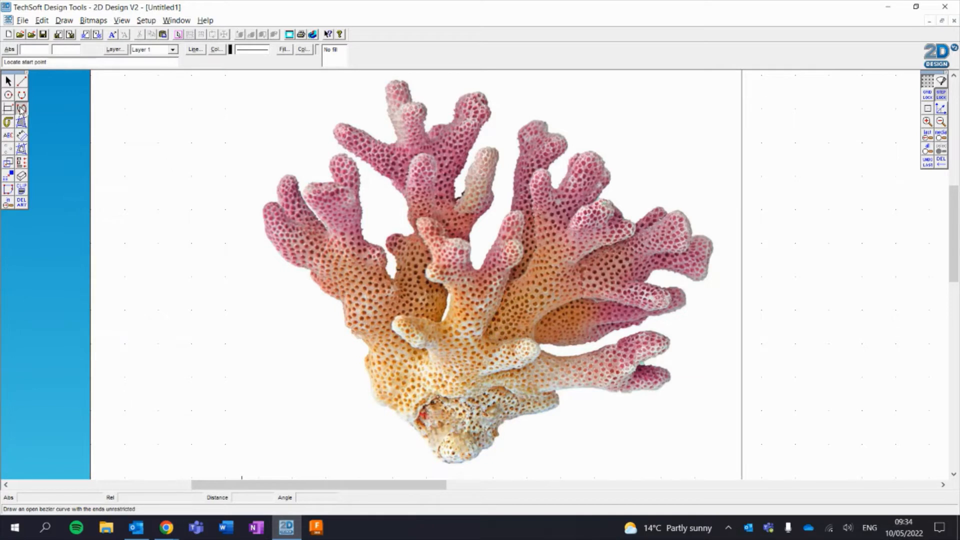
{"action": "left_click", "coordinate": [22, 109]}
{"action": "left_click", "coordinate": [38, 109]}
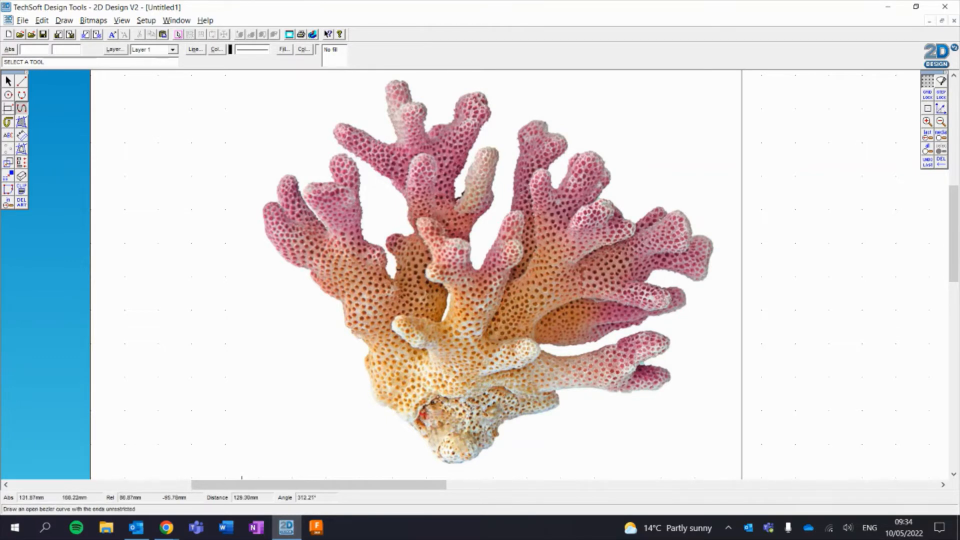
{"action": "left_click", "coordinate": [447, 464]}
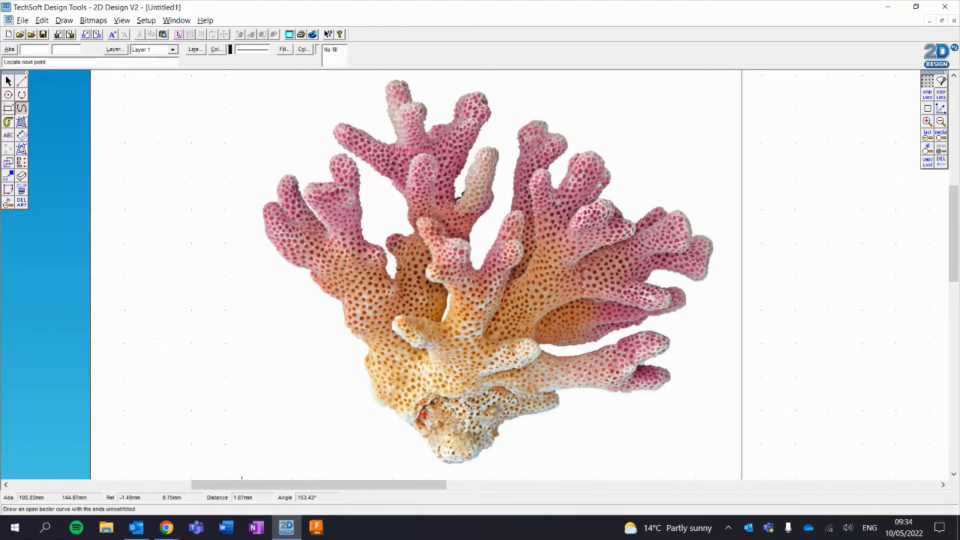
{"action": "left_click", "coordinate": [436, 458]}
{"action": "left_click", "coordinate": [426, 443]}
{"action": "left_click", "coordinate": [410, 427]}
{"action": "left_click", "coordinate": [396, 415]}
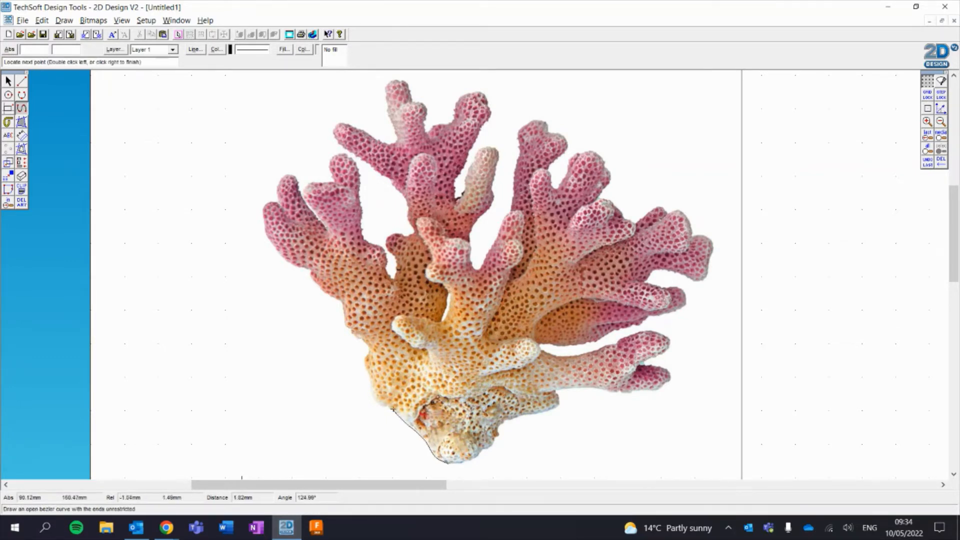
- Continue the bezier curve up the coral's left side, around the leftmost branch tip, and end it inside the neighbouring branch
{"action": "left_click", "coordinate": [369, 386]}
{"action": "left_click", "coordinate": [282, 259]}
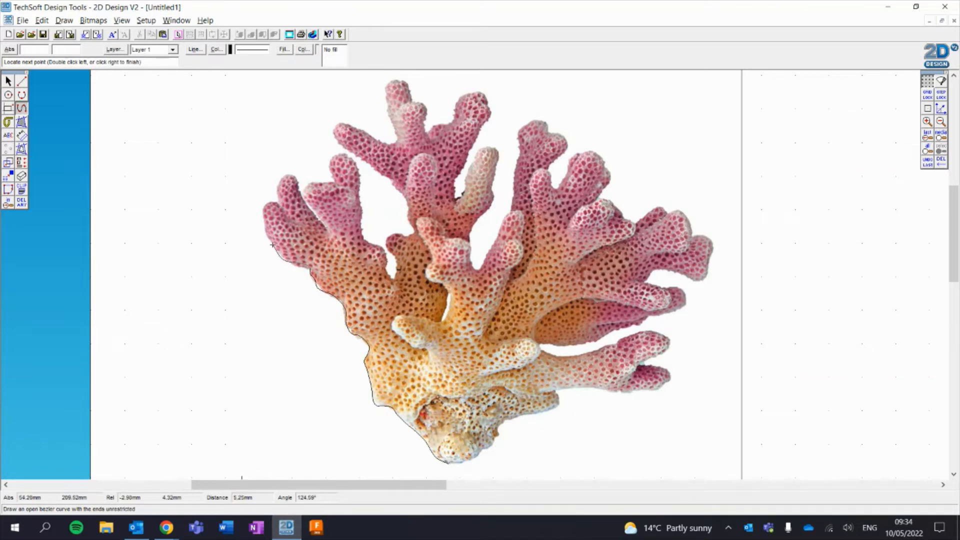
{"action": "left_click", "coordinate": [267, 231]}
{"action": "left_click", "coordinate": [325, 225]}
{"action": "right_click", "coordinate": [360, 275]}
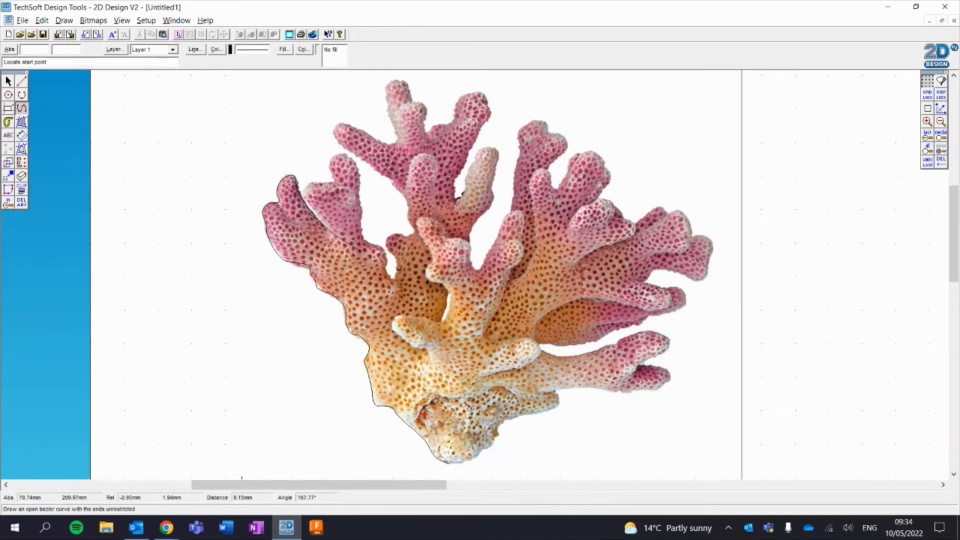
- Trace the second branch from the left, the upper-left branches and the small knob beside them with separate overlapping open bezier curves
{"action": "left_click", "coordinate": [321, 218]}
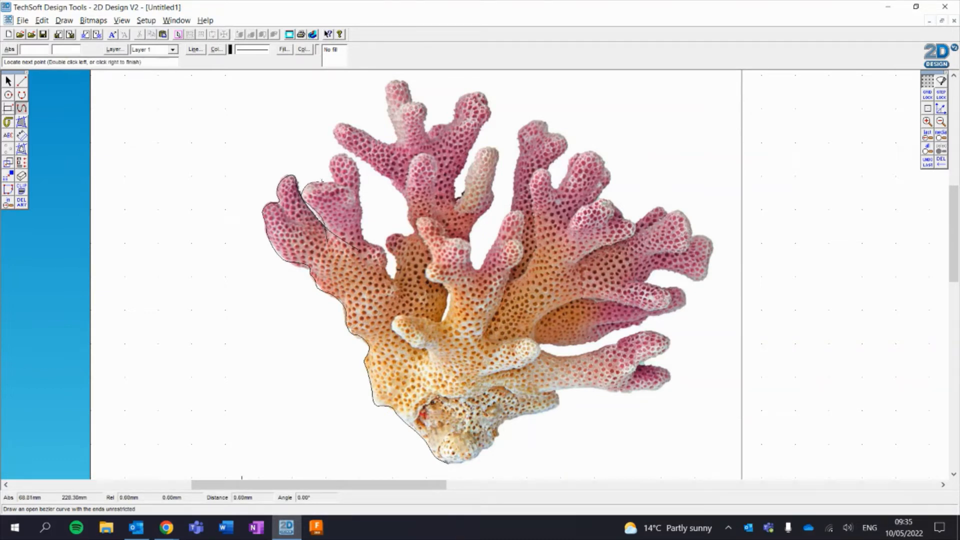
{"action": "right_click", "coordinate": [345, 191]}
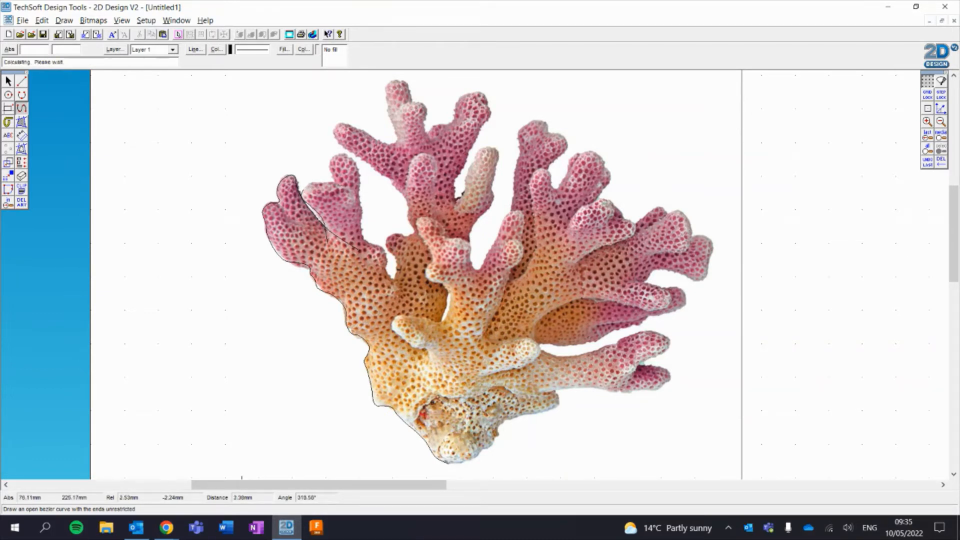
{"action": "left_click", "coordinate": [338, 181]}
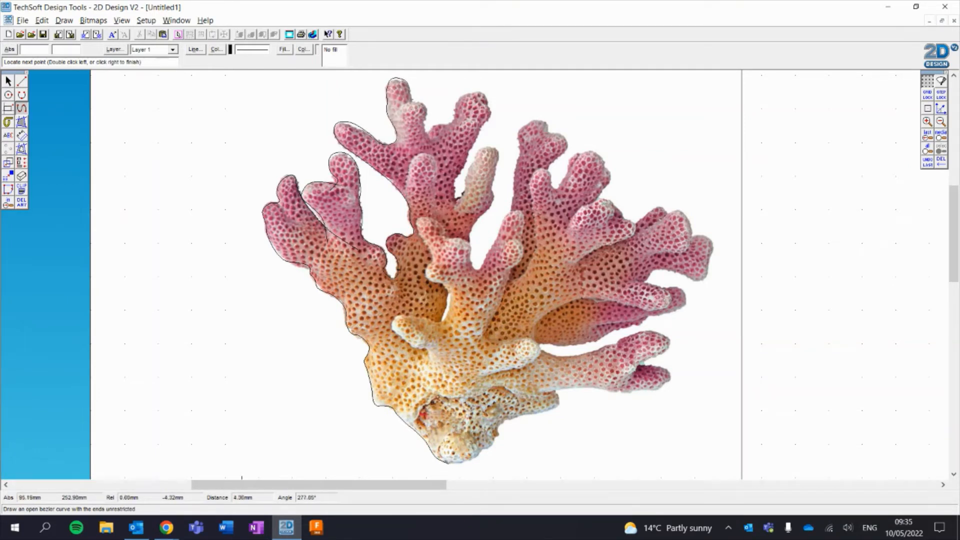
{"action": "double_click", "coordinate": [412, 114]}
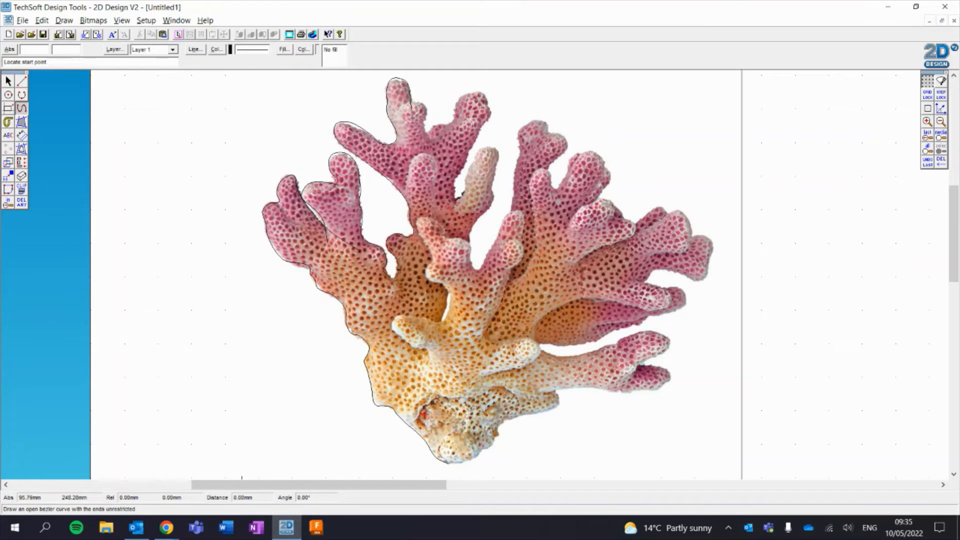
{"action": "left_click", "coordinate": [416, 102]}
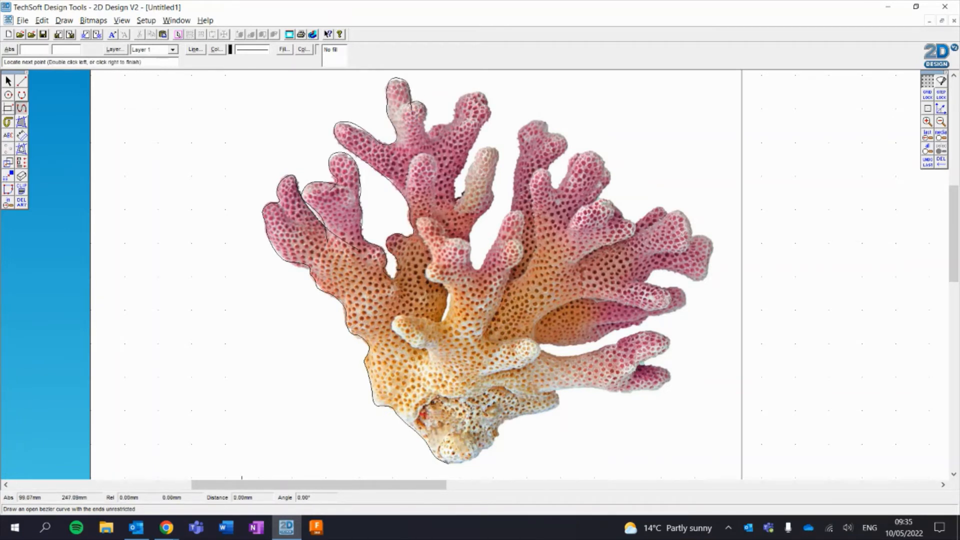
{"action": "double_click", "coordinate": [415, 103]}
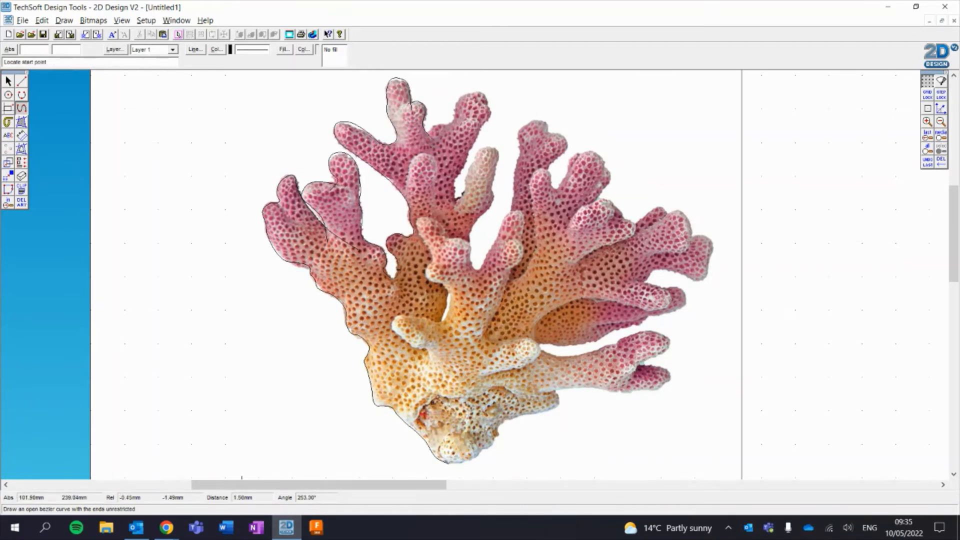
{"action": "left_click", "coordinate": [167, 529]}
{"action": "left_click", "coordinate": [467, 499]}
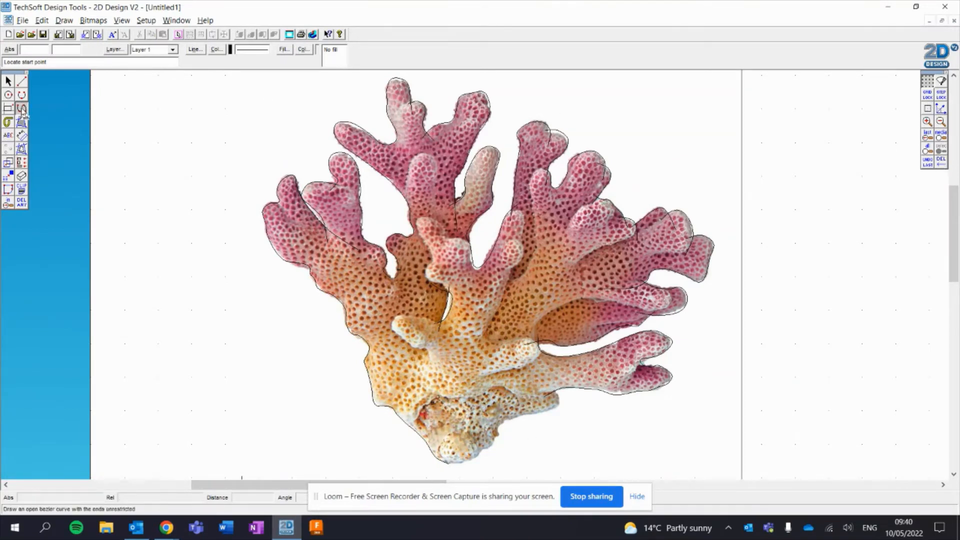
- Attach a new open bezier curve to the first curve's lower end and trace the base's right edge past the lowest right branch
{"action": "left_click", "coordinate": [927, 110]}
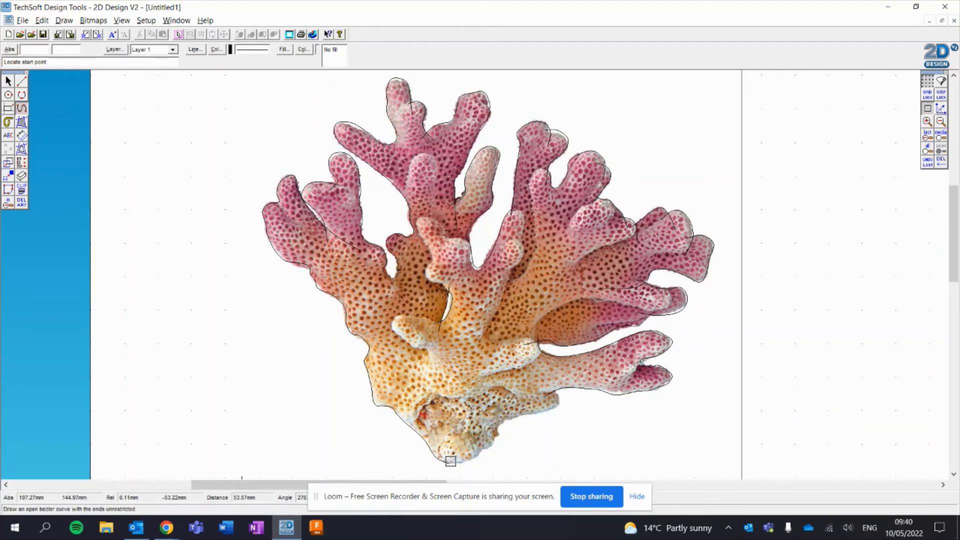
{"action": "left_click", "coordinate": [446, 461]}
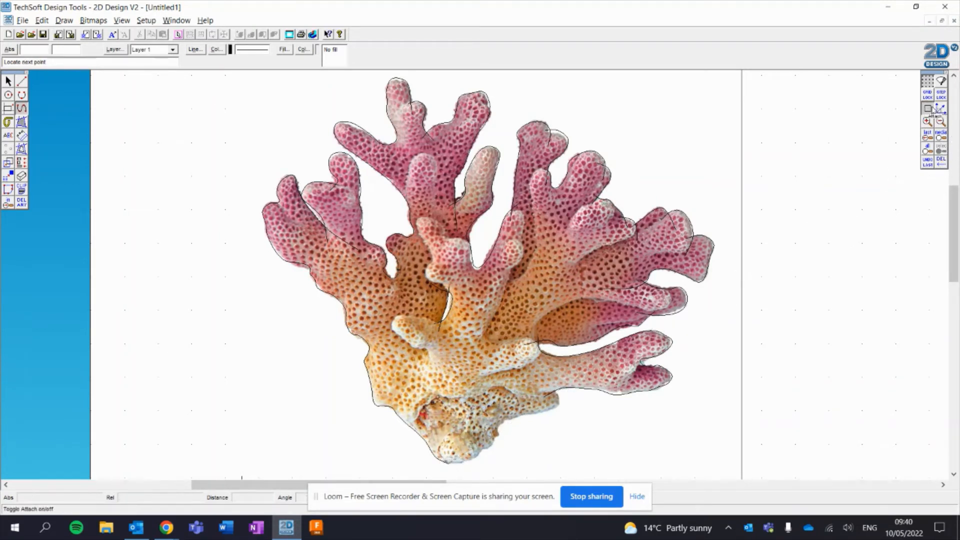
{"action": "left_click", "coordinate": [463, 463]}
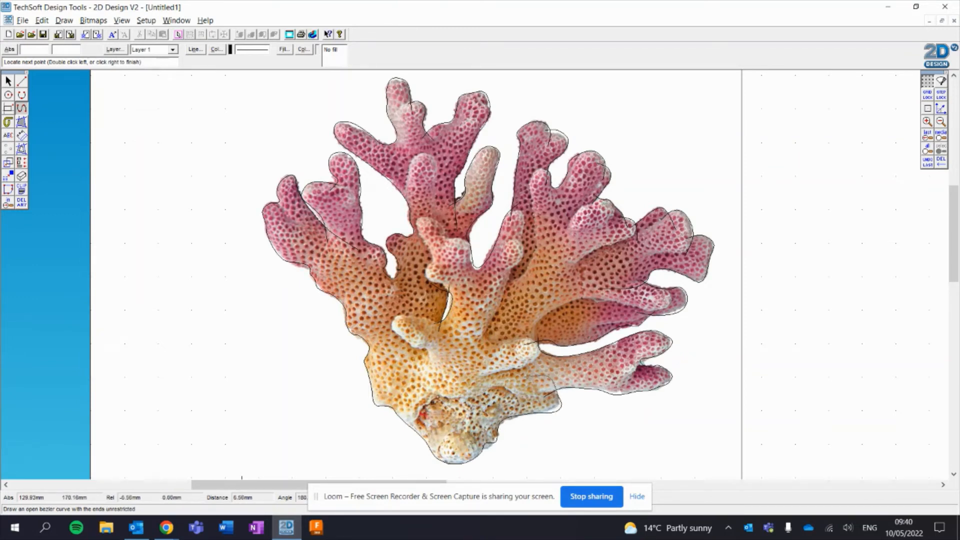
{"action": "right_click", "coordinate": [529, 377]}
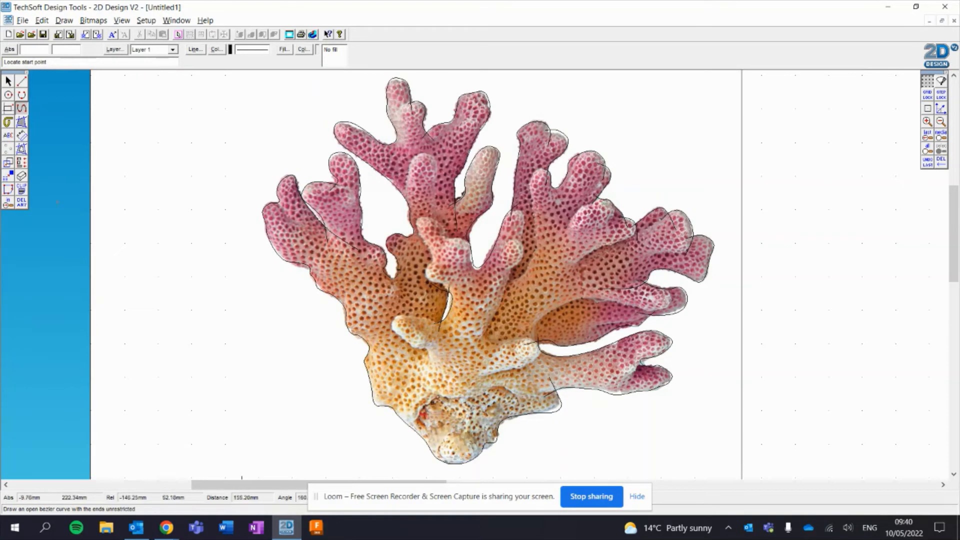
- Delete the coral image, keeping the traced curves
{"action": "left_click", "coordinate": [8, 81]}
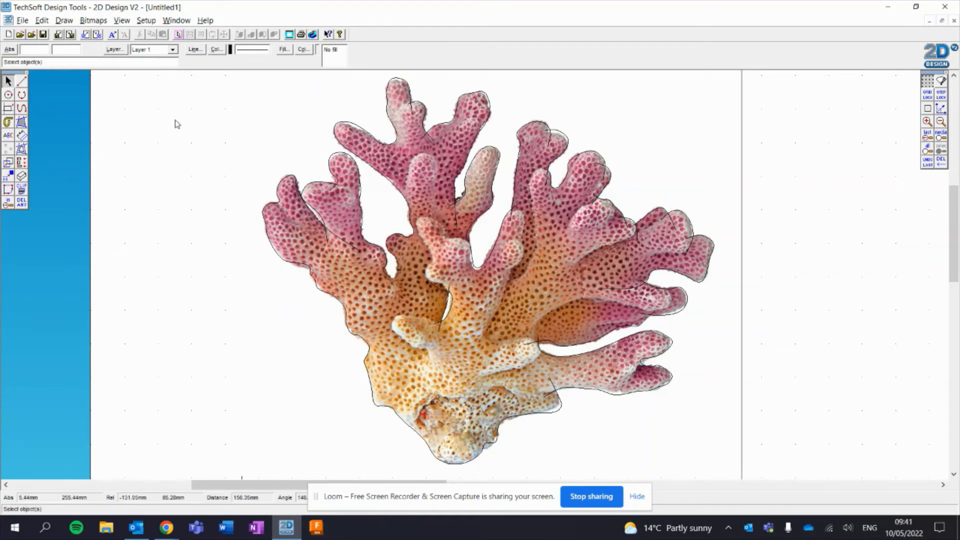
{"action": "left_click", "coordinate": [431, 168]}
{"action": "left_click", "coordinate": [43, 200]}
{"action": "left_click", "coordinate": [22, 202]}
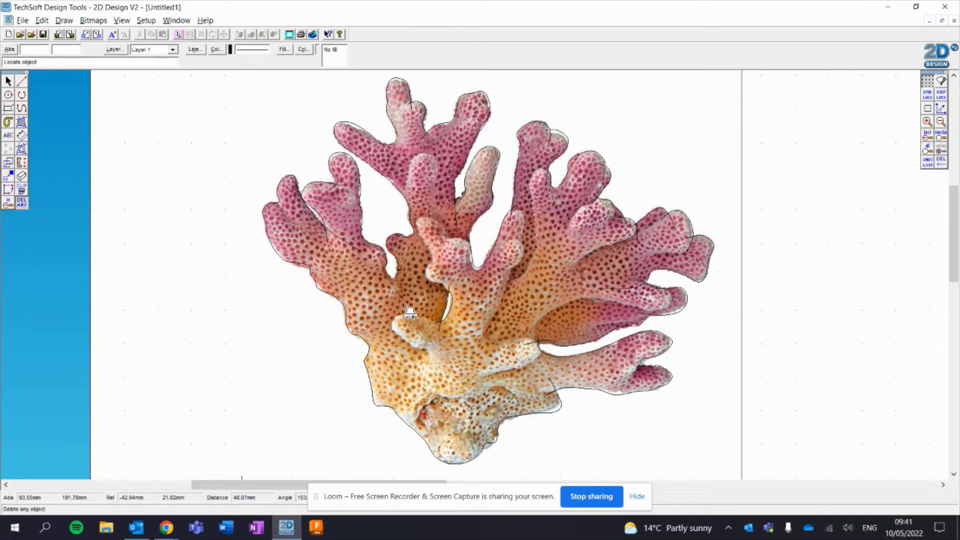
{"action": "left_click", "coordinate": [409, 314]}
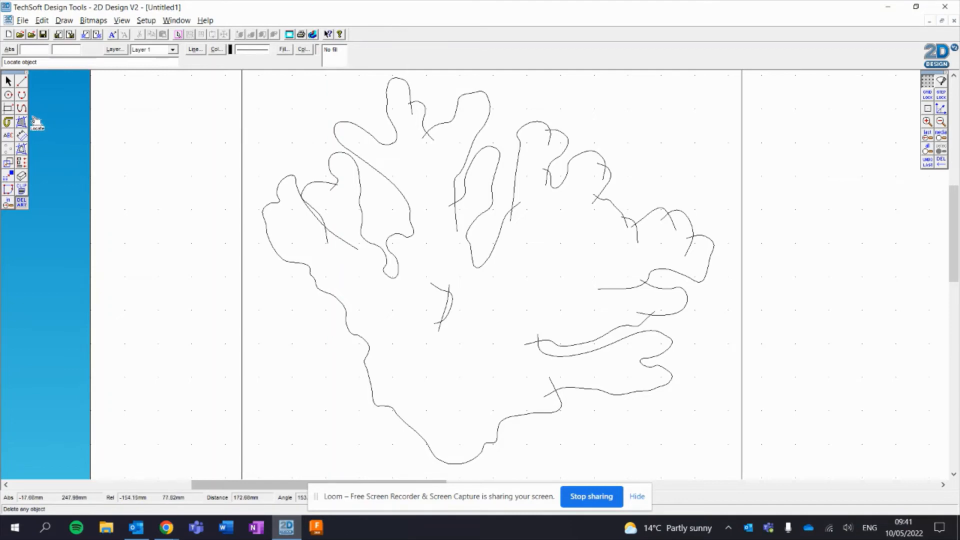
- Use part deletion between intersections to trim the overhanging curve ends at the small central hole and the two lower-right notches
{"action": "left_click", "coordinate": [22, 204]}
{"action": "left_click_drag", "start_coordinate": [22, 206], "coordinate": [32, 207]}
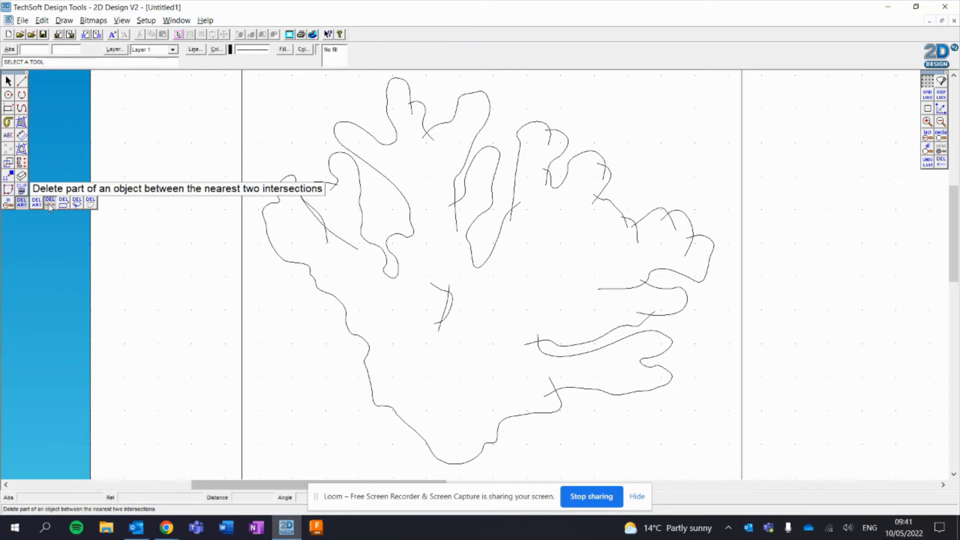
{"action": "left_click", "coordinate": [50, 206]}
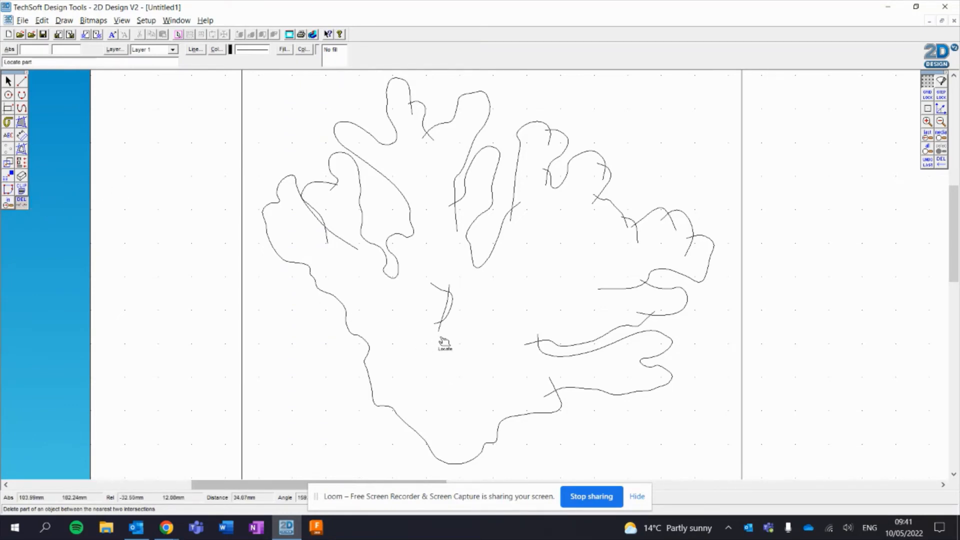
{"action": "left_click", "coordinate": [439, 287]}
{"action": "left_click", "coordinate": [554, 385]}
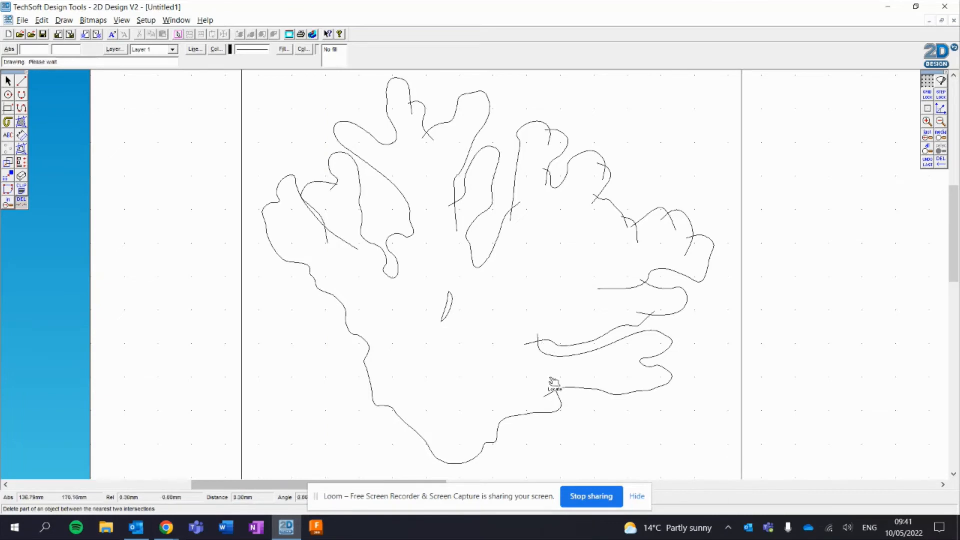
{"action": "left_click", "coordinate": [528, 345]}
{"action": "left_click", "coordinate": [538, 339]}
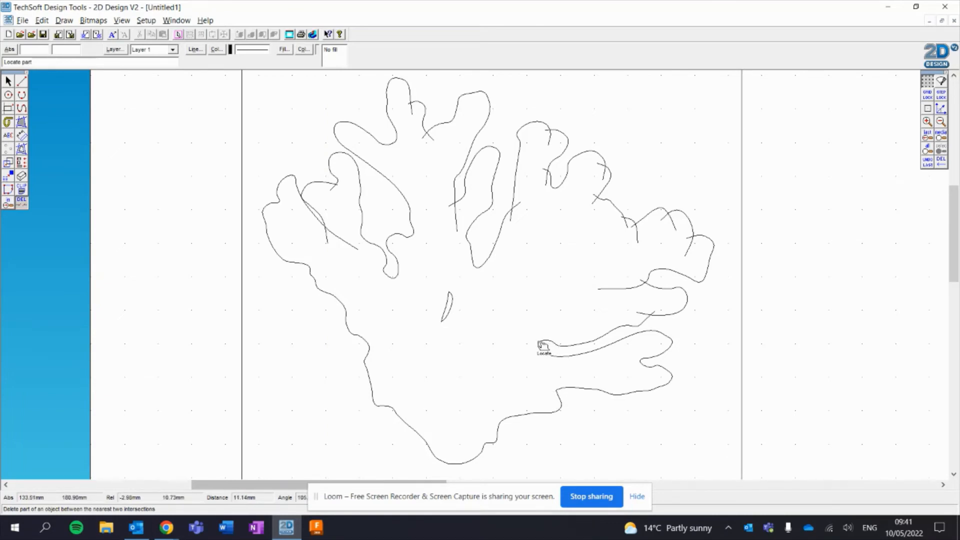
- Trim the overhanging curve ends where the outlines of the right-hand branches cross
{"action": "left_click", "coordinate": [646, 314]}
{"action": "left_click", "coordinate": [638, 287]}
{"action": "left_click", "coordinate": [638, 239]}
{"action": "left_click", "coordinate": [631, 227]}
{"action": "left_click", "coordinate": [628, 228]}
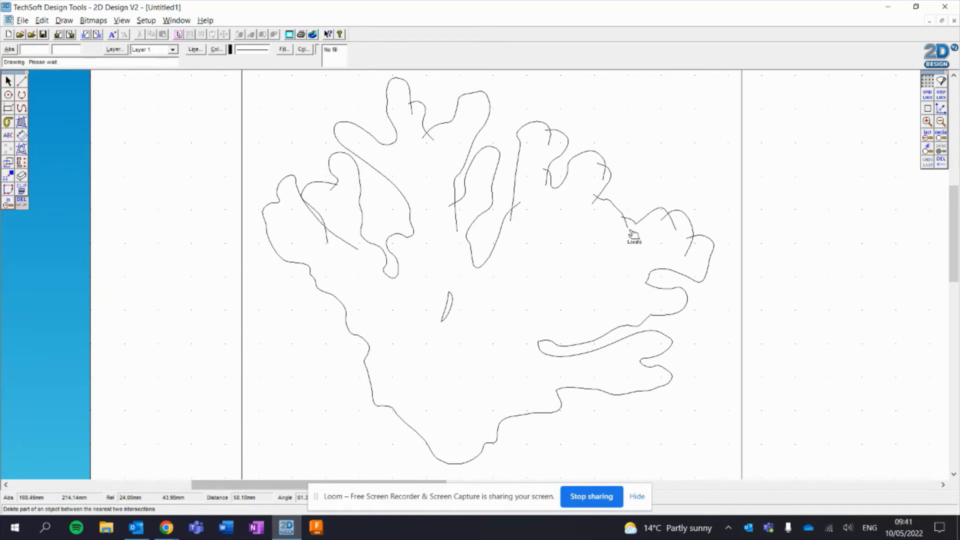
{"action": "left_click", "coordinate": [672, 225]}
{"action": "left_click", "coordinate": [689, 250]}
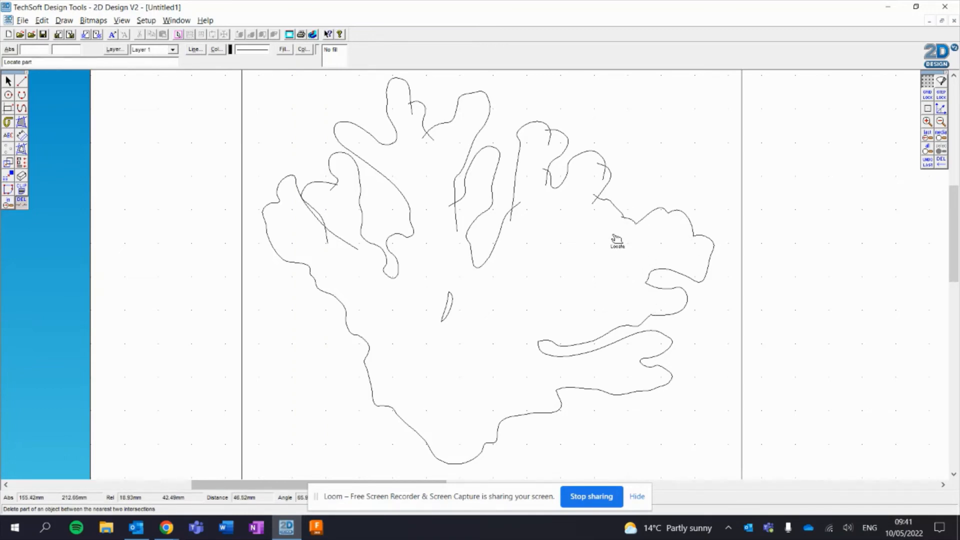
- Trim the overhanging curve ends around the upper-right branches and at the right side of the central gap
{"action": "left_click", "coordinate": [597, 201]}
{"action": "left_click", "coordinate": [602, 165]}
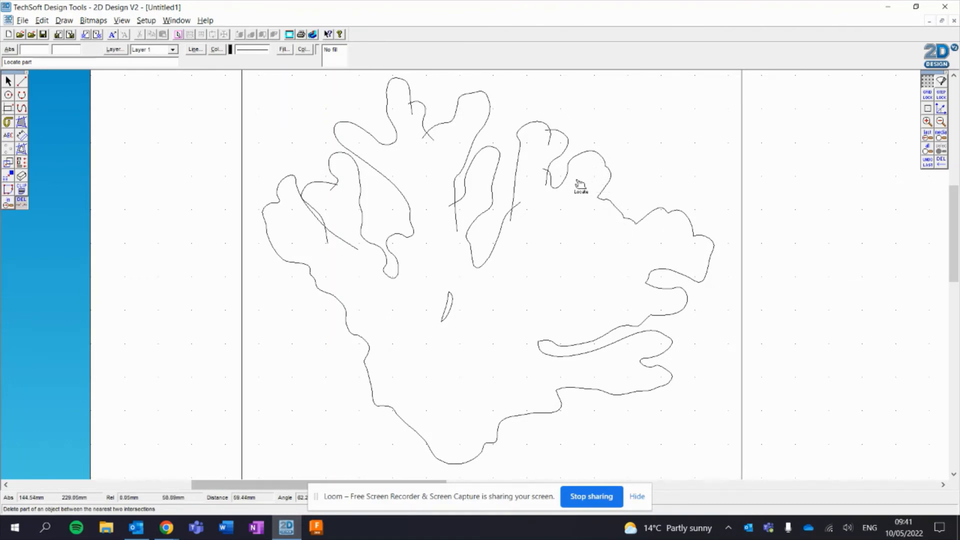
{"action": "left_click", "coordinate": [547, 173]}
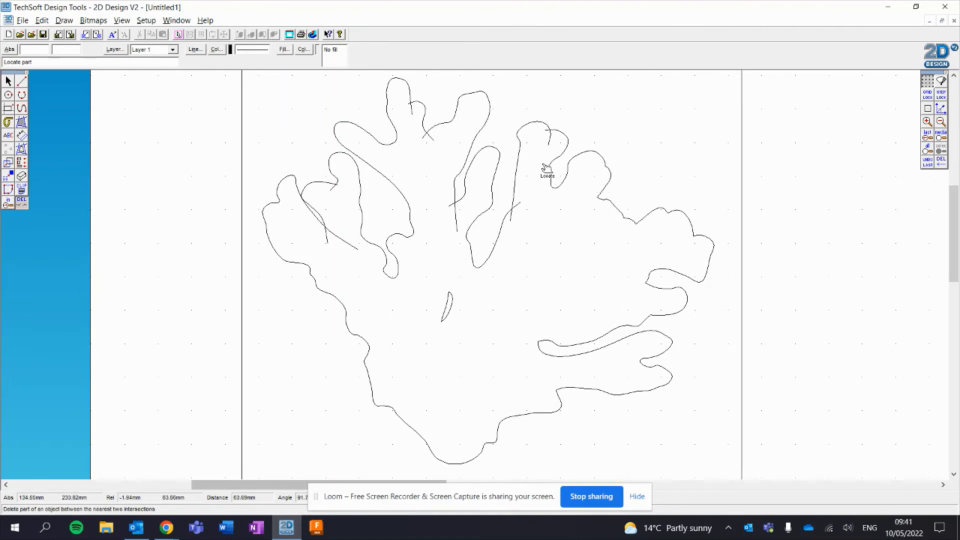
{"action": "left_click", "coordinate": [548, 138]}
{"action": "left_click", "coordinate": [518, 207]}
{"action": "left_click", "coordinate": [511, 217]}
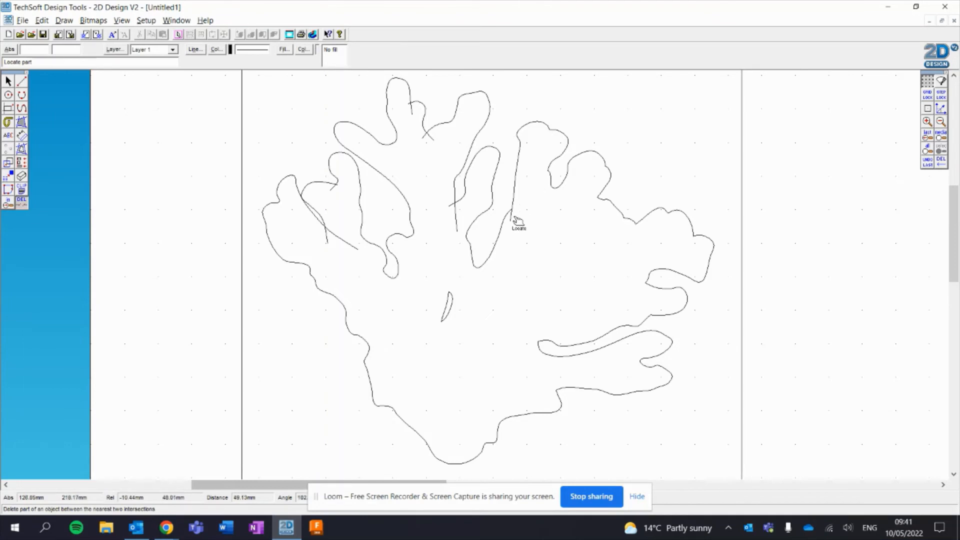
- Trim the overhanging curve ends left of the central gap and around the small knob on the upper-left branch
{"action": "left_click", "coordinate": [456, 215]}
{"action": "left_click", "coordinate": [452, 205]}
{"action": "left_click", "coordinate": [428, 137]}
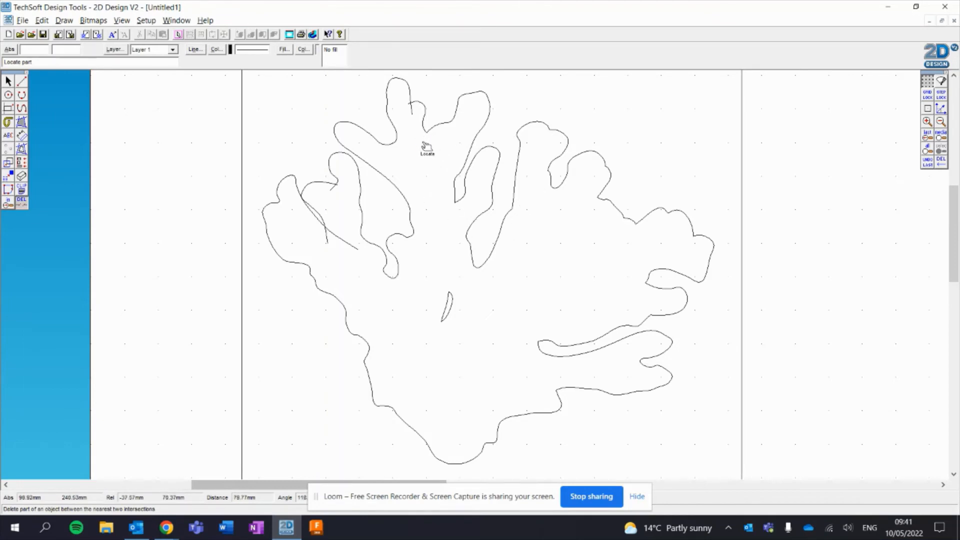
{"action": "left_click", "coordinate": [411, 109]}
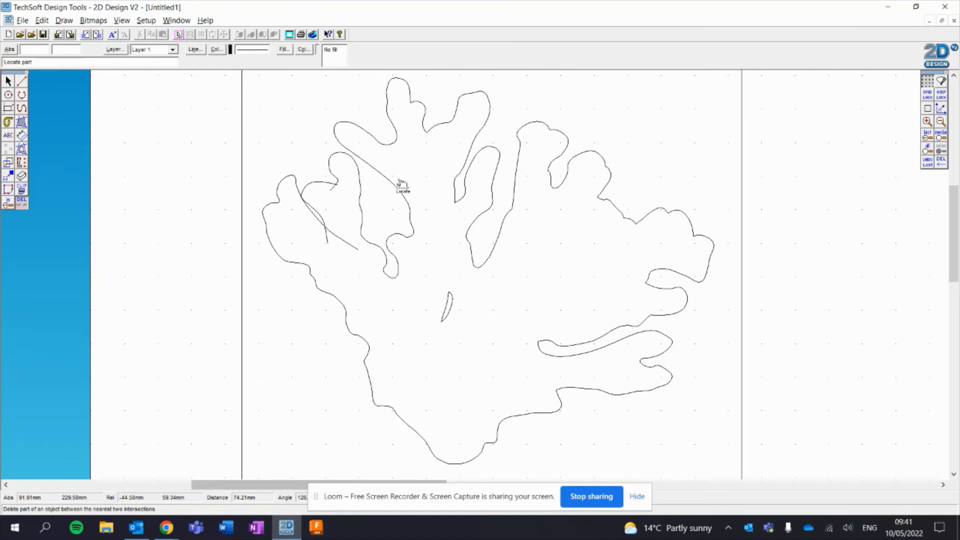
- Trim the two overhanging curve ends below the narrow notch between the two leftmost branches
{"action": "left_click", "coordinate": [334, 187]}
{"action": "left_click", "coordinate": [334, 236]}
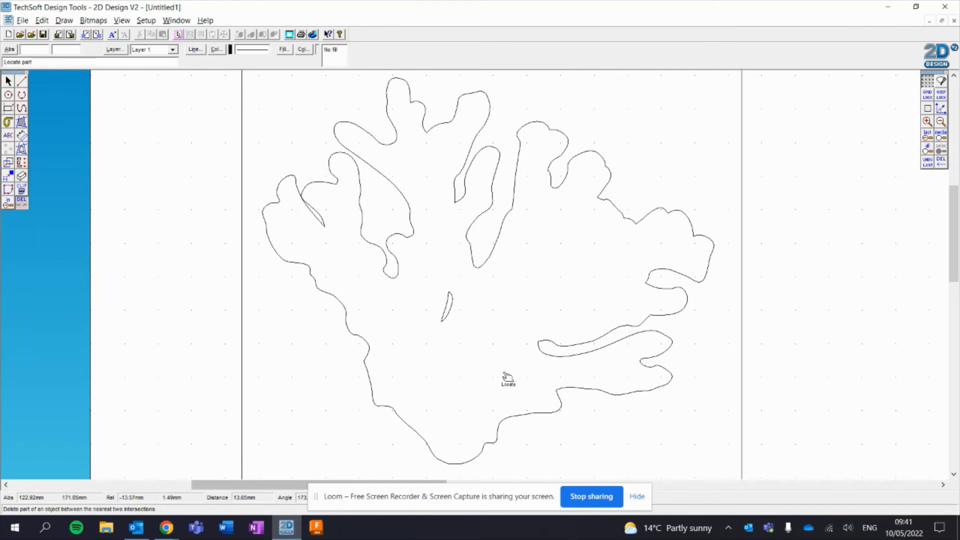
- Draw a circle with a 3 mm radius inside the coral, centred just above the rounded base
{"action": "left_click", "coordinate": [8, 95]}
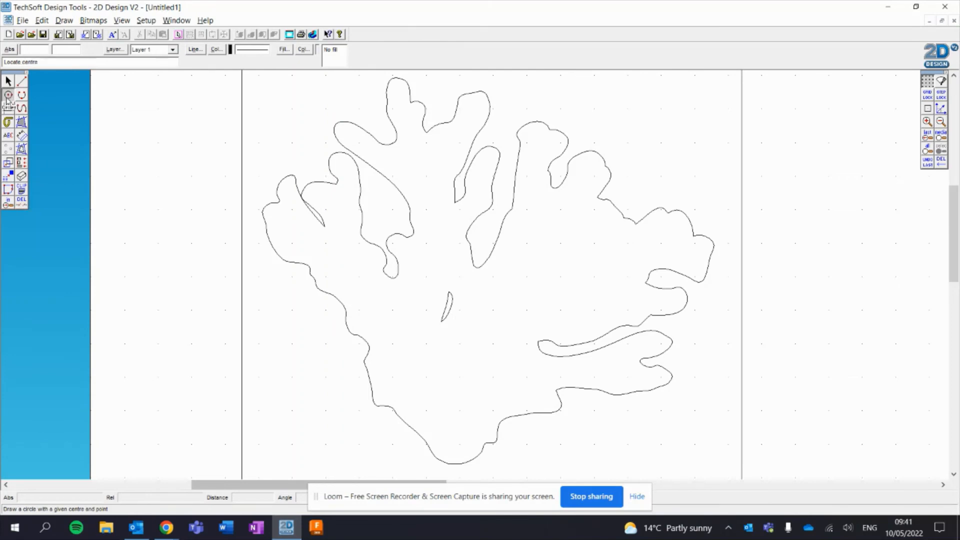
{"action": "left_click", "coordinate": [8, 96]}
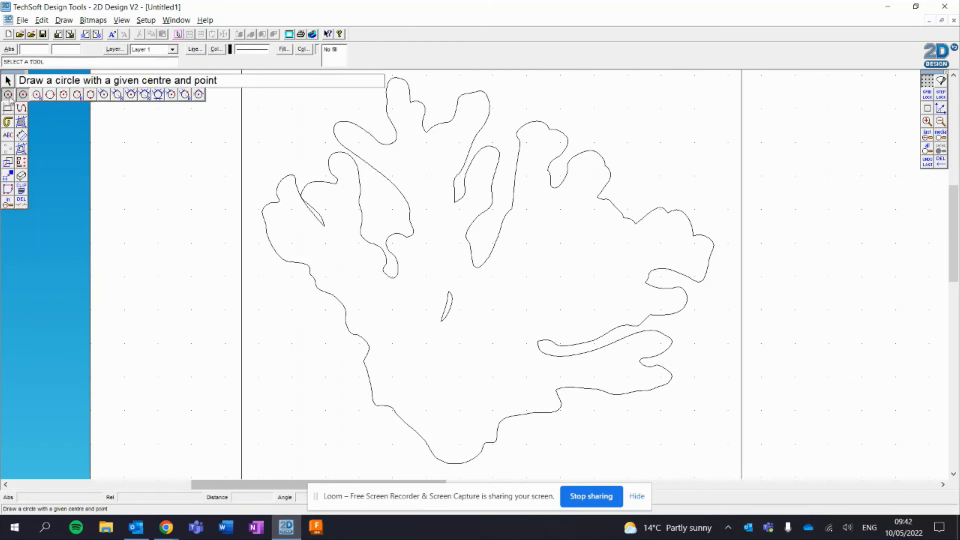
{"action": "left_click", "coordinate": [37, 96]}
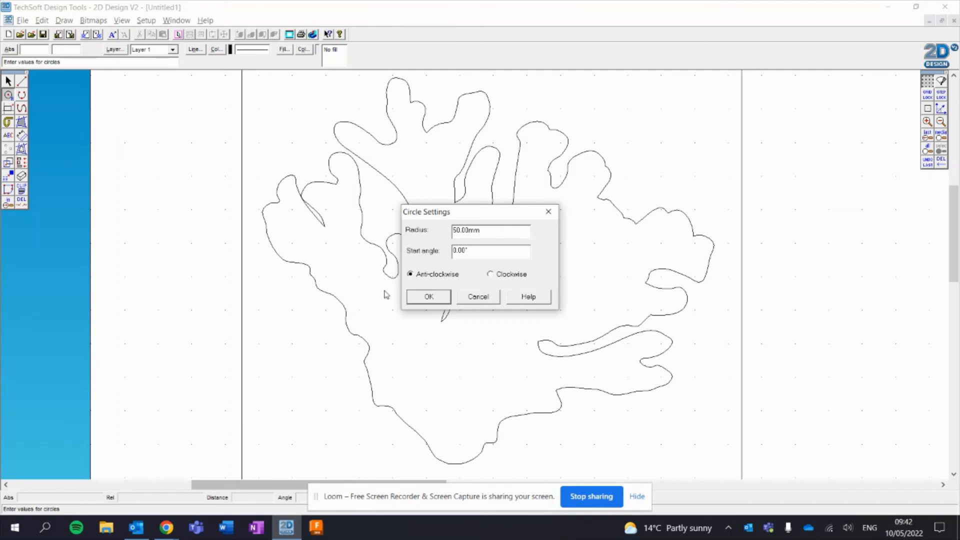
{"action": "left_click_drag", "start_coordinate": [483, 234], "coordinate": [439, 230]}
{"action": "type", "text": "3"}
{"action": "left_click", "coordinate": [429, 297]}
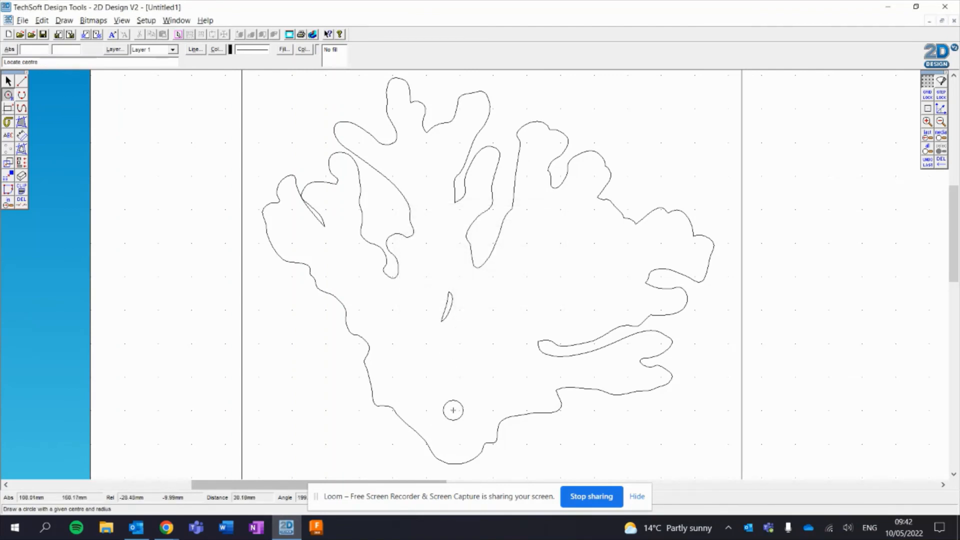
{"action": "left_click", "coordinate": [452, 410]}
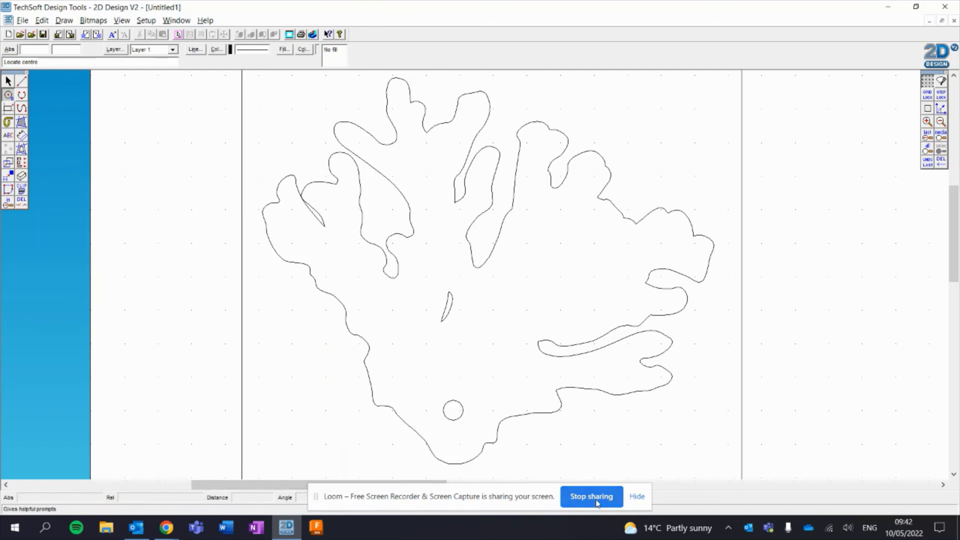
- Select the whole coral outline with its inner shapes and circle, and set their line colour to red
{"action": "left_click", "coordinate": [8, 80]}
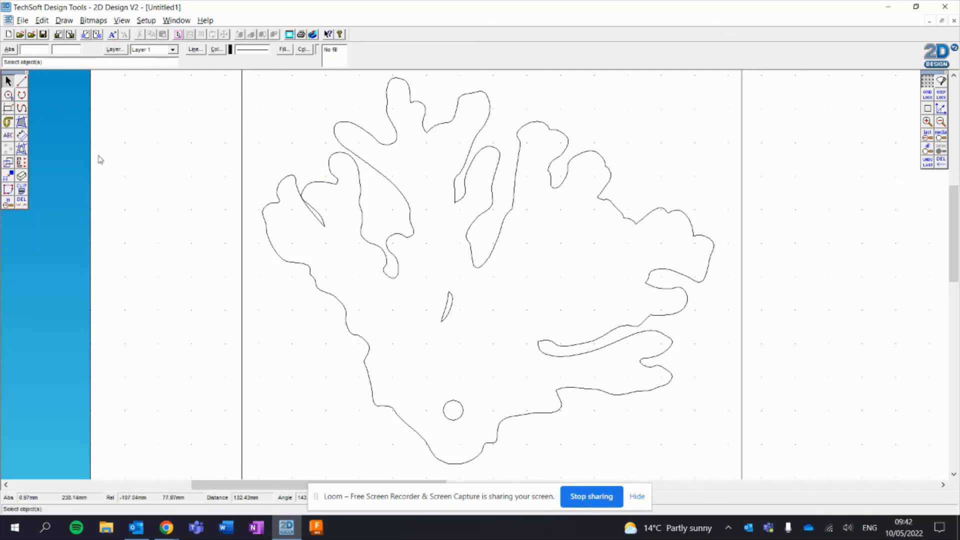
{"action": "left_click_drag", "start_coordinate": [209, 76], "coordinate": [844, 478]}
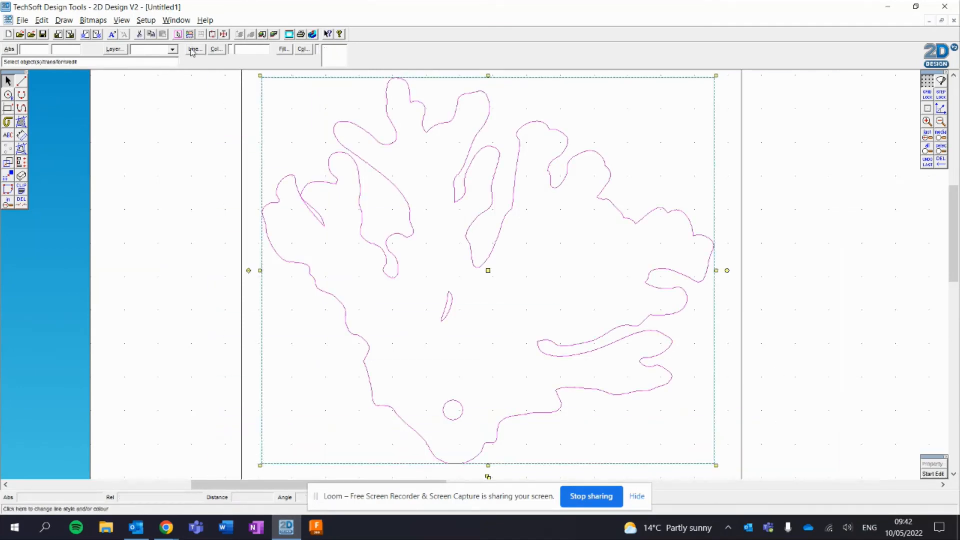
{"action": "left_click", "coordinate": [217, 50]}
{"action": "left_click", "coordinate": [435, 295]}
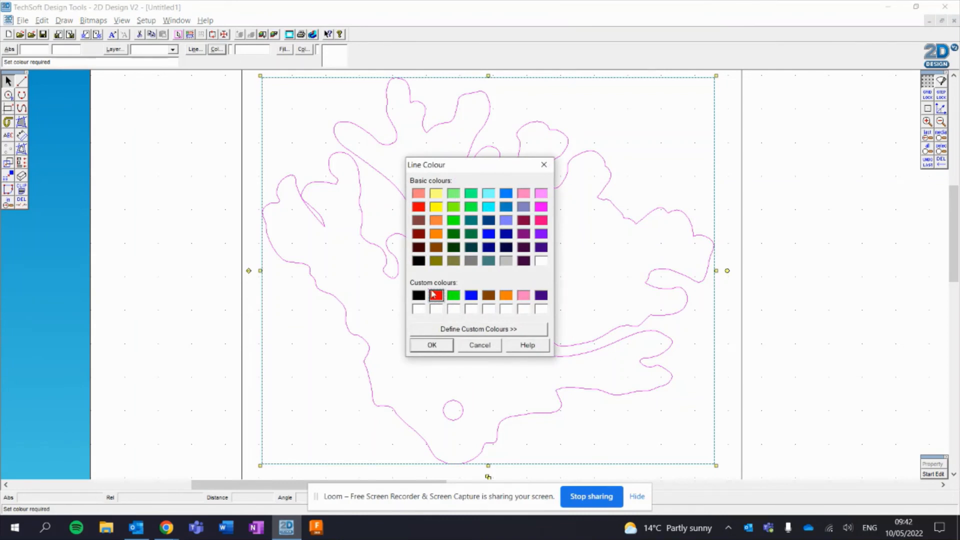
{"action": "left_click", "coordinate": [432, 345]}
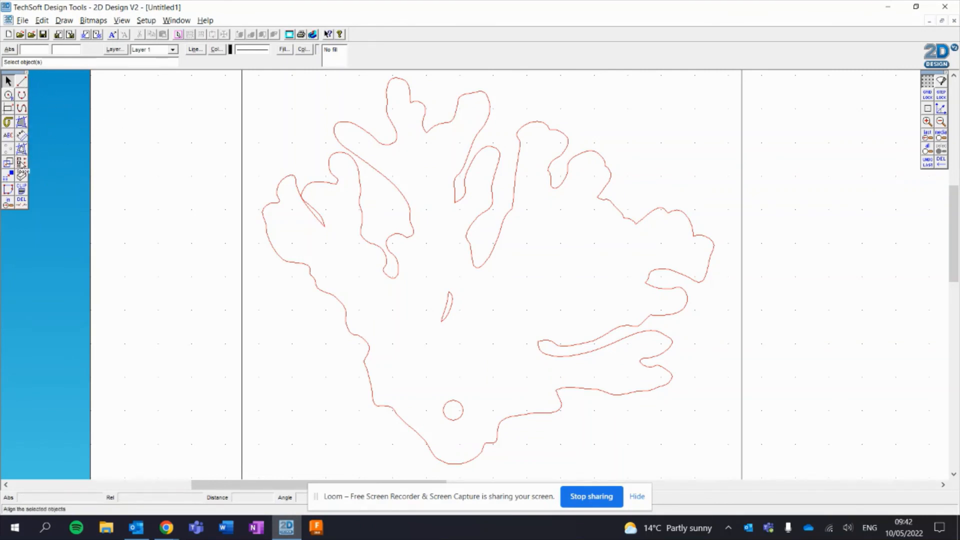
- Draw an open bezier curve from just above the circle up towards the upper-right branches
{"action": "left_click", "coordinate": [22, 108]}
{"action": "left_click", "coordinate": [485, 309]}
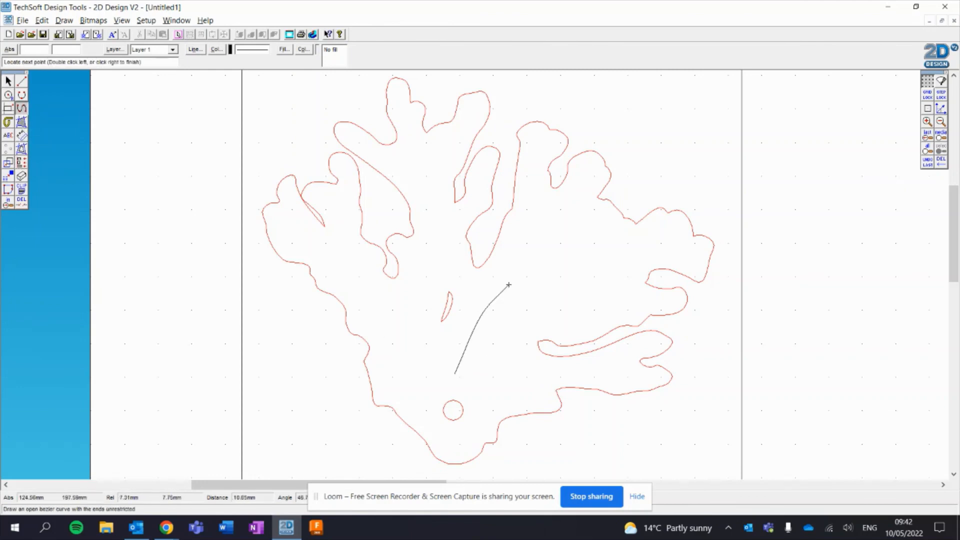
{"action": "left_click", "coordinate": [547, 249]}
{"action": "double_click", "coordinate": [564, 209]}
- Set the line colour of the new open curve inside the coral to blue
{"action": "left_click", "coordinate": [8, 83]}
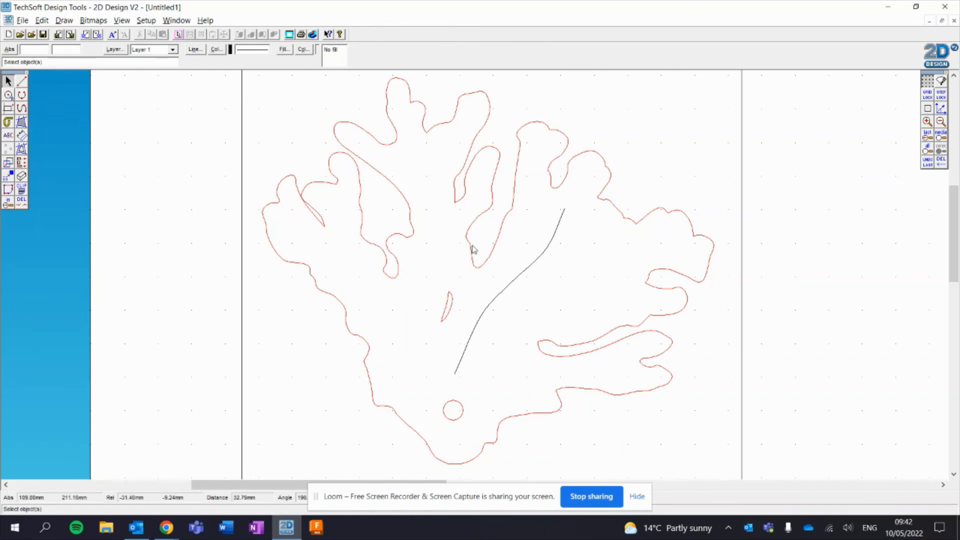
{"action": "left_click", "coordinate": [521, 260]}
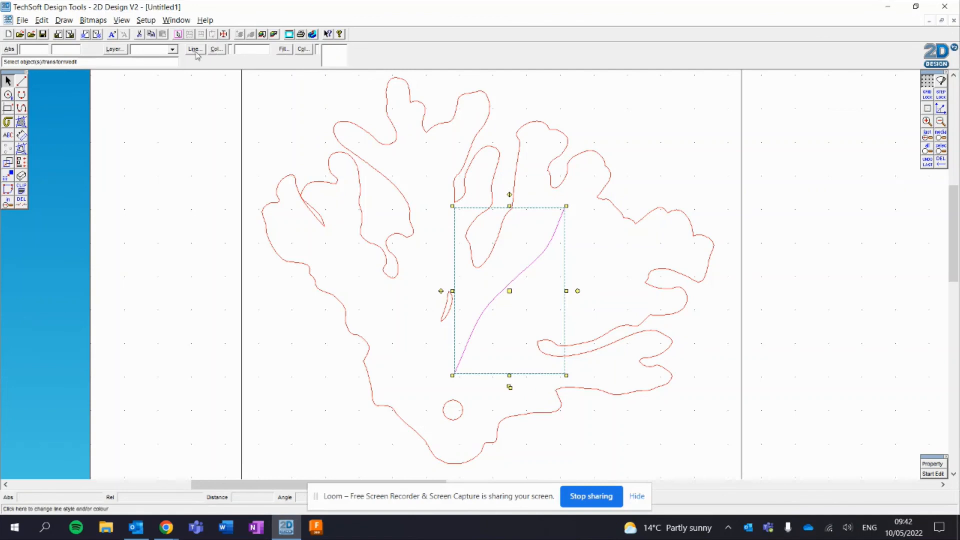
{"action": "left_click", "coordinate": [215, 50]}
{"action": "left_click", "coordinate": [471, 295]}
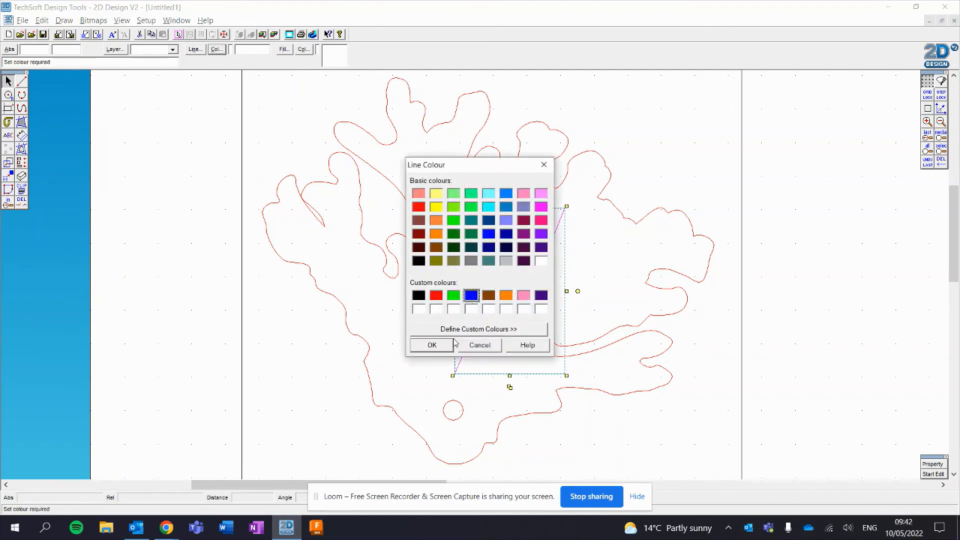
{"action": "left_click", "coordinate": [431, 344]}
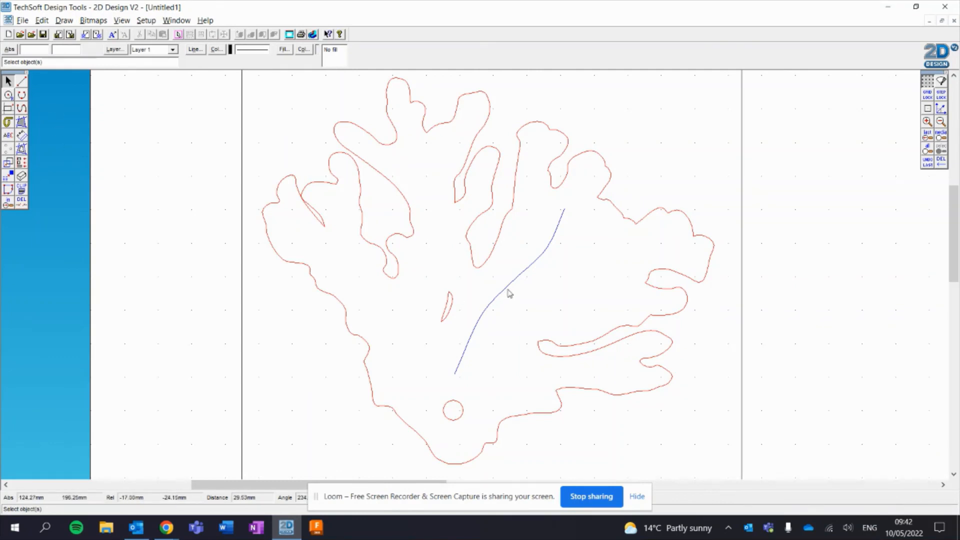
- Delete the blue curve inside the coral
{"action": "left_click", "coordinate": [508, 292]}
{"action": "key", "text": "Delete"}
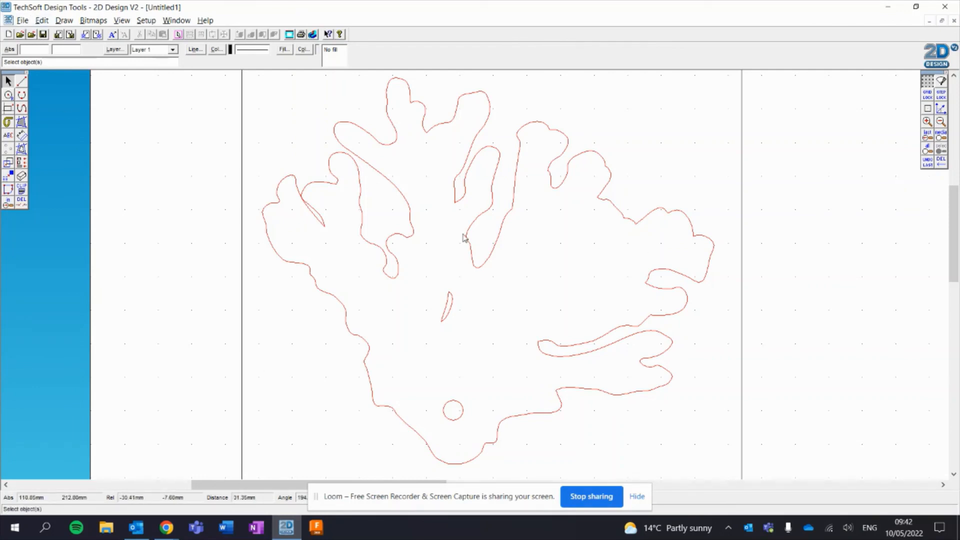
{"action": "left_click", "coordinate": [23, 20]}
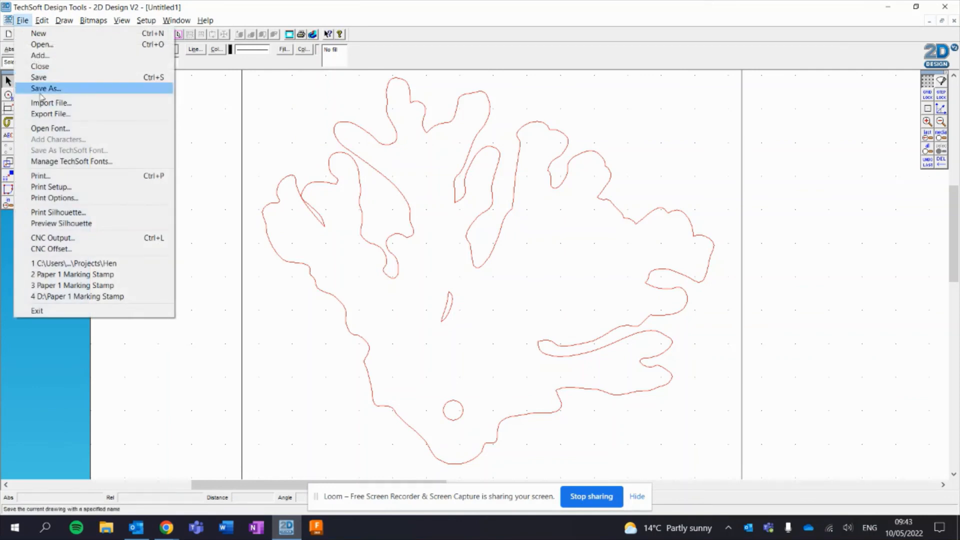
{"action": "left_click", "coordinate": [31, 224]}
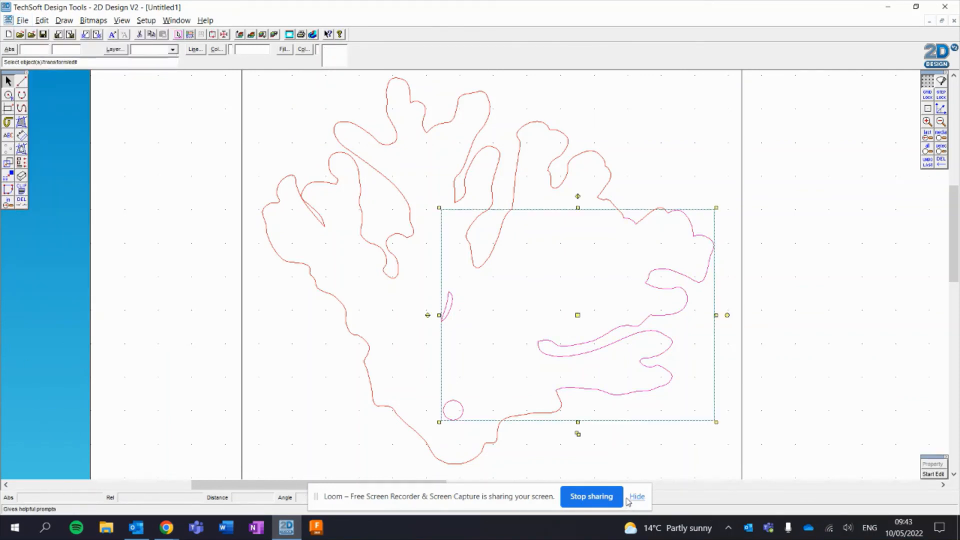